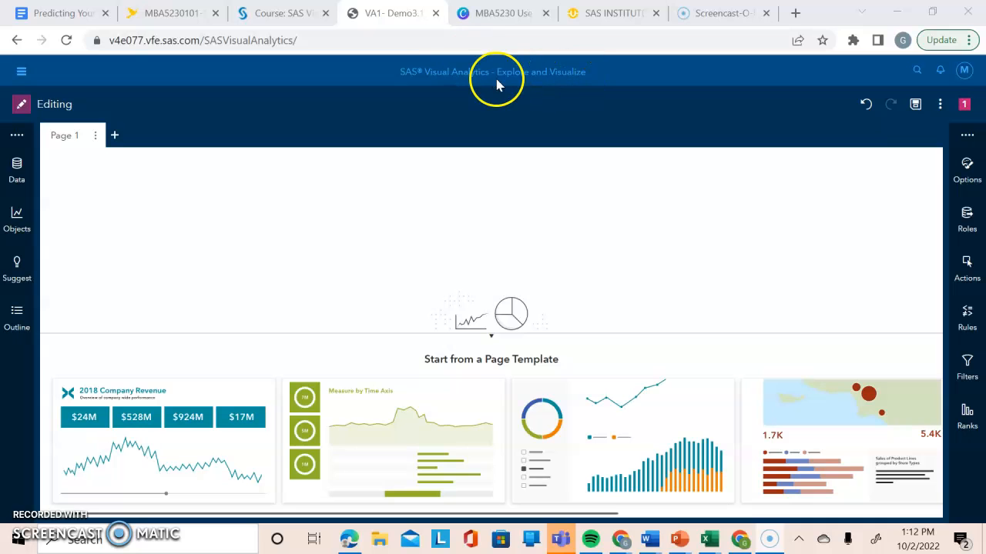
click(21, 74)
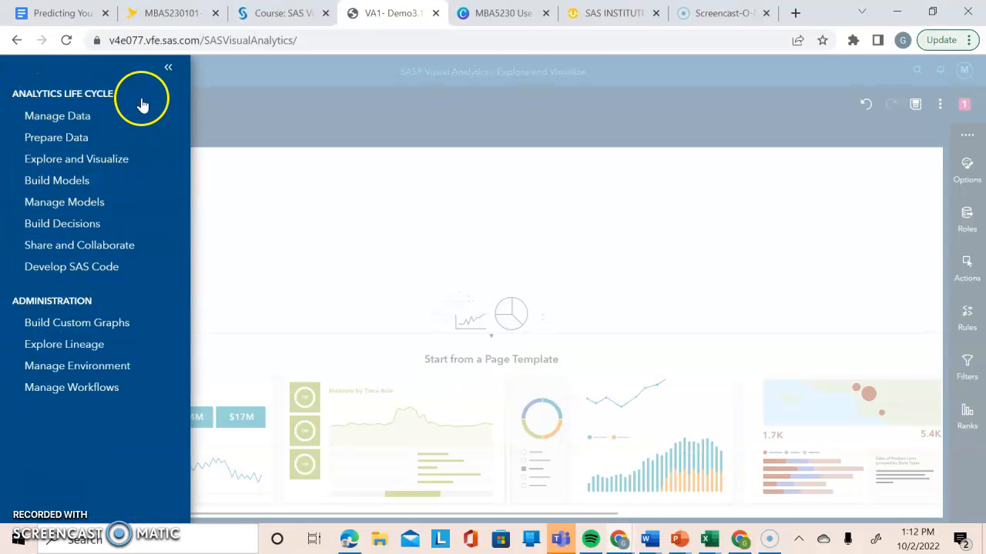
click(168, 67)
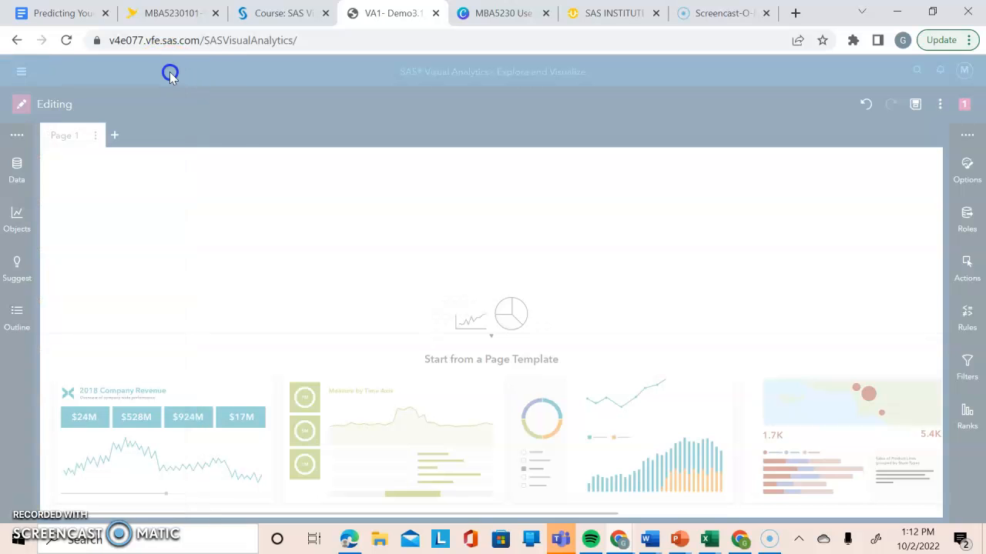
click(220, 193)
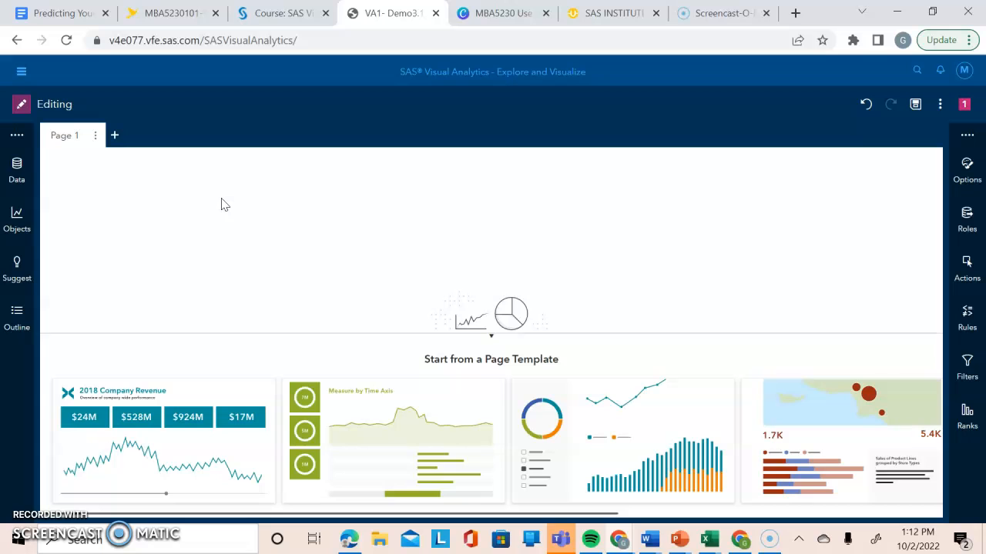
click(162, 192)
Open the CUSTOMERS_CLEAN data item list and examine its category and measure items.
click(34, 174)
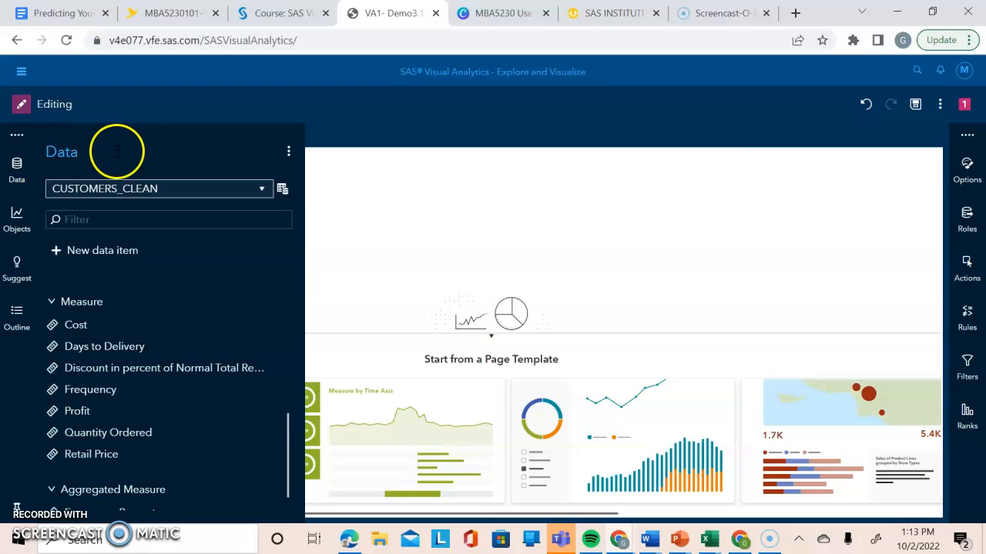
drag(285, 428, 293, 242)
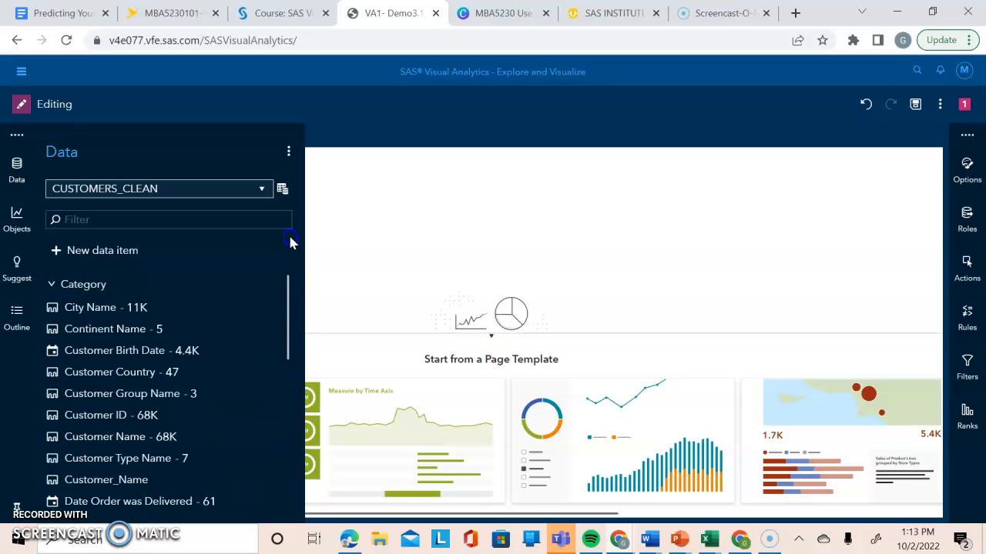
drag(297, 280, 297, 304)
drag(281, 341, 286, 394)
click(149, 403)
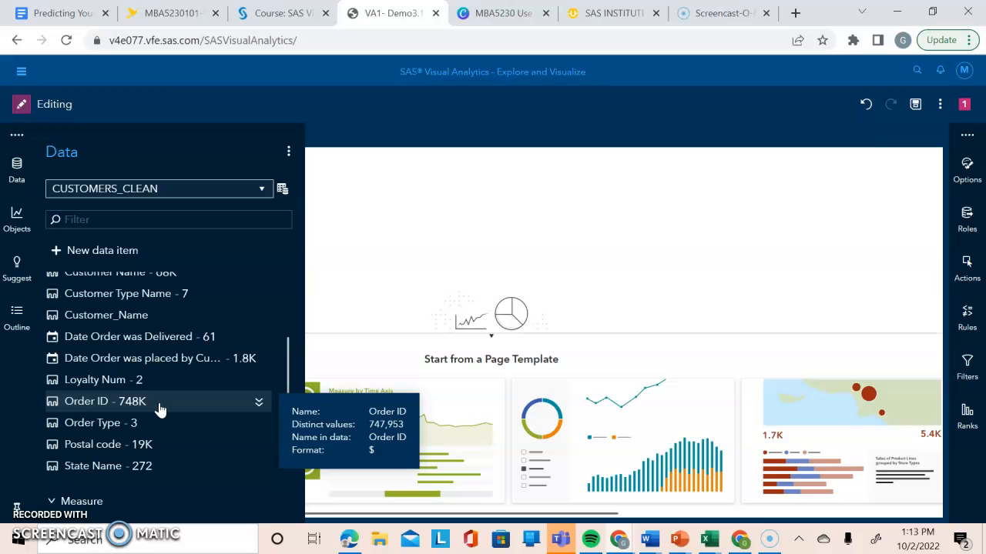
mouse_move(291, 346)
mouse_down()
mouse_move(295, 256)
mouse_move(288, 342)
mouse_up()
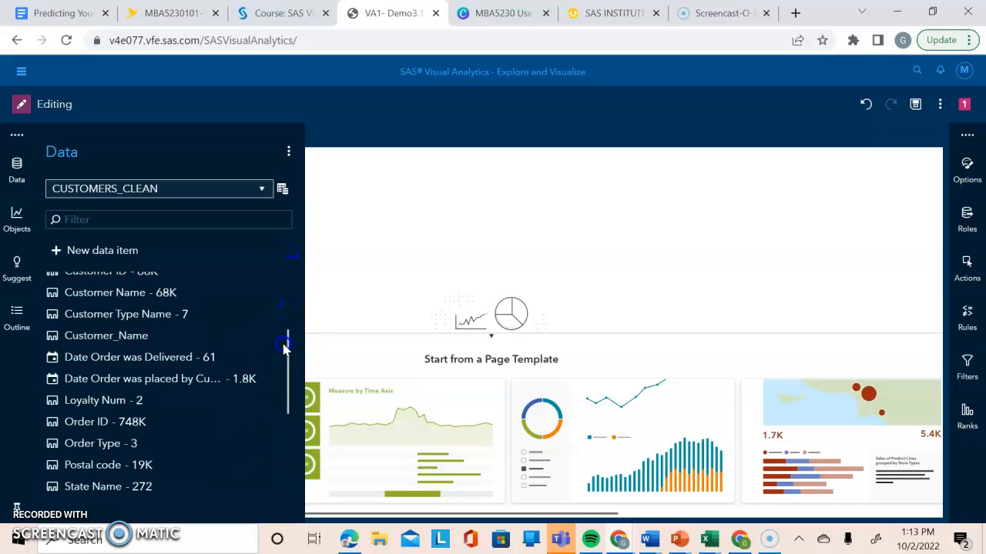
mouse_move(167, 400)
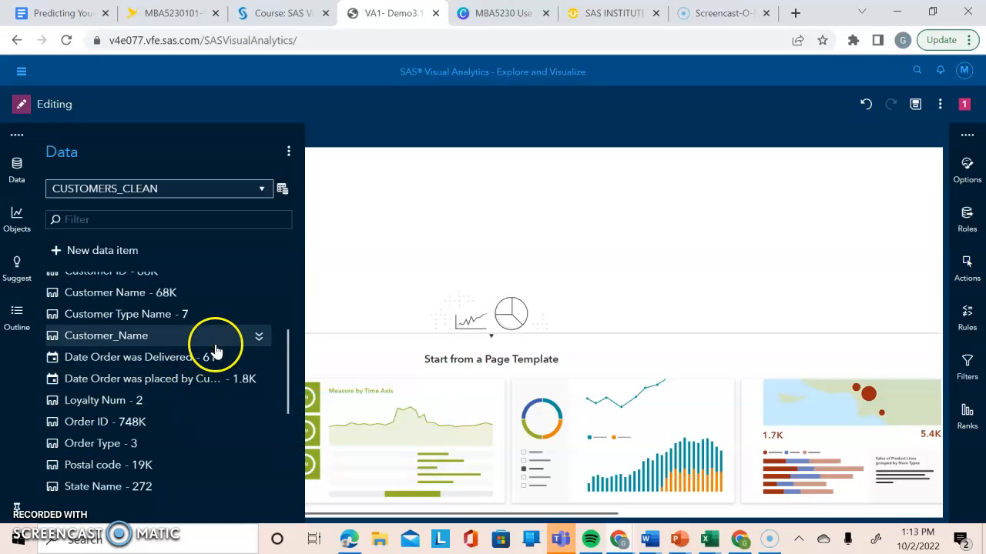
drag(283, 348, 286, 439)
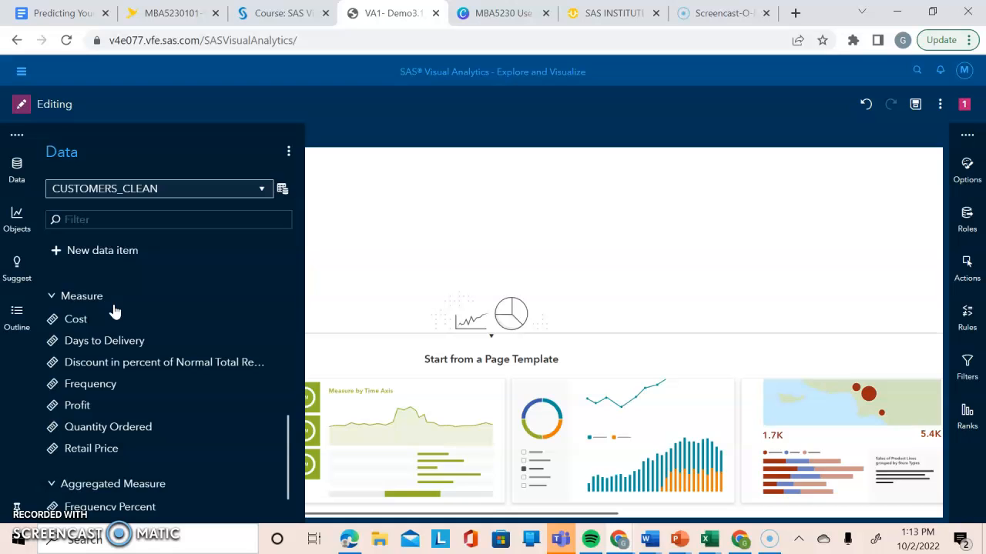
click(220, 288)
Set the date format of the Date Order was Delivered item to MMMYYYY.
drag(288, 439, 287, 345)
mouse_move(188, 378)
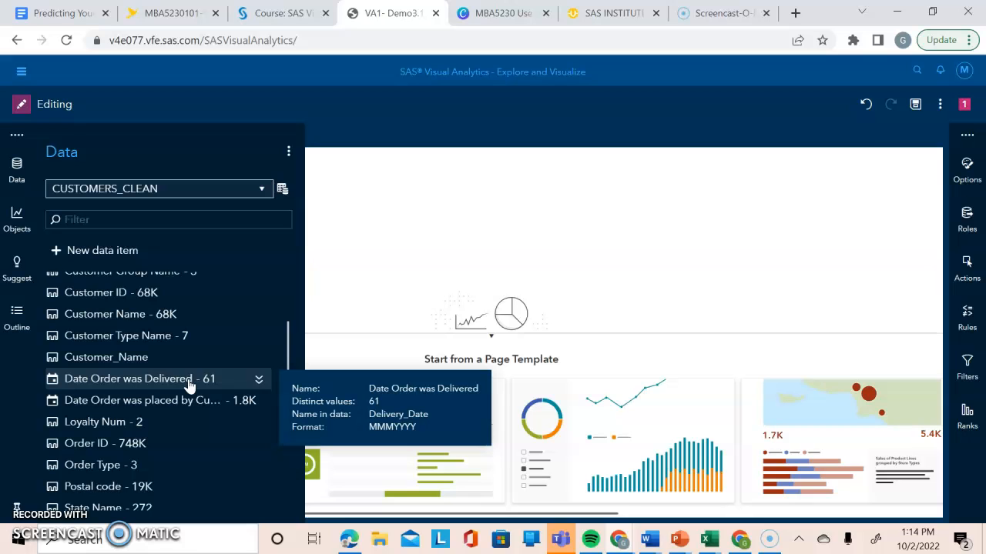
click(257, 379)
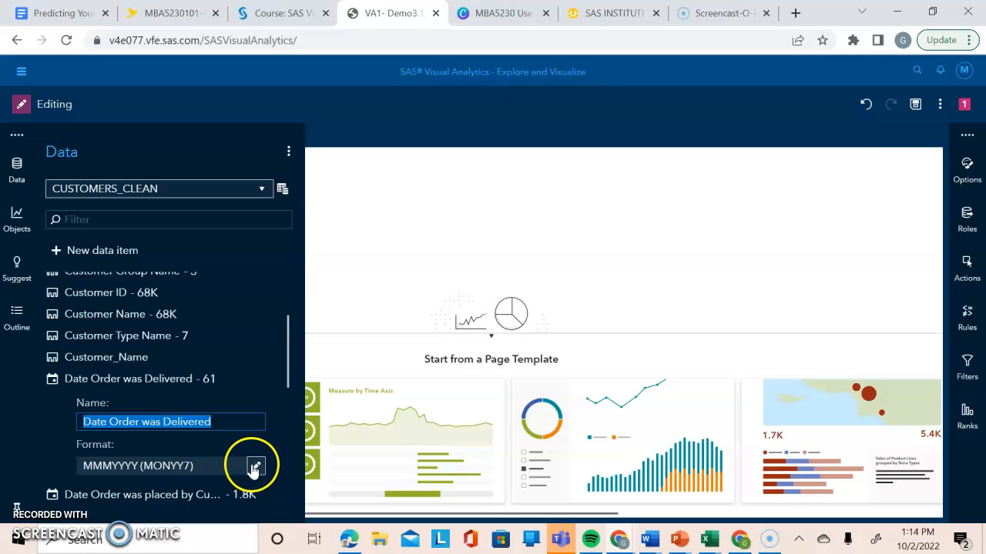
click(256, 467)
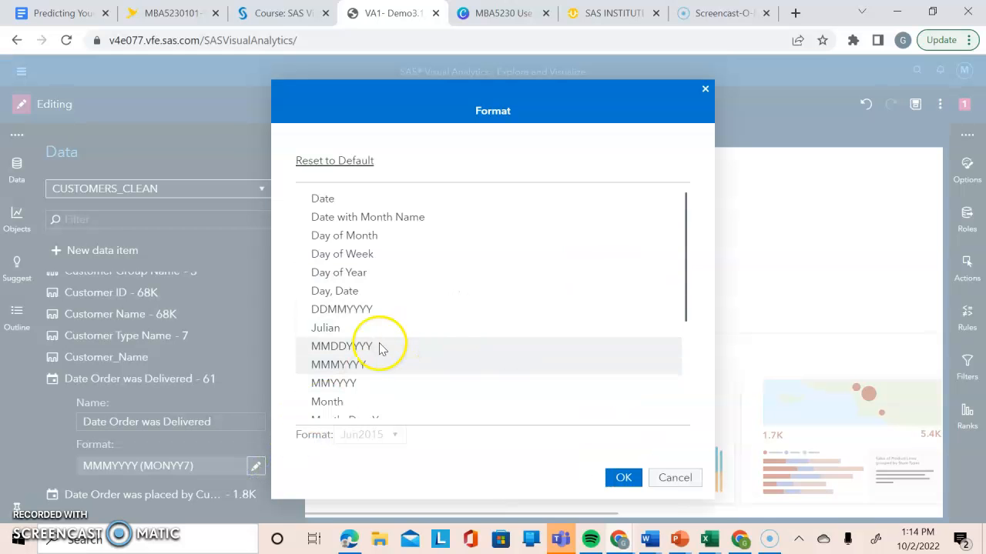
click(387, 365)
click(387, 365)
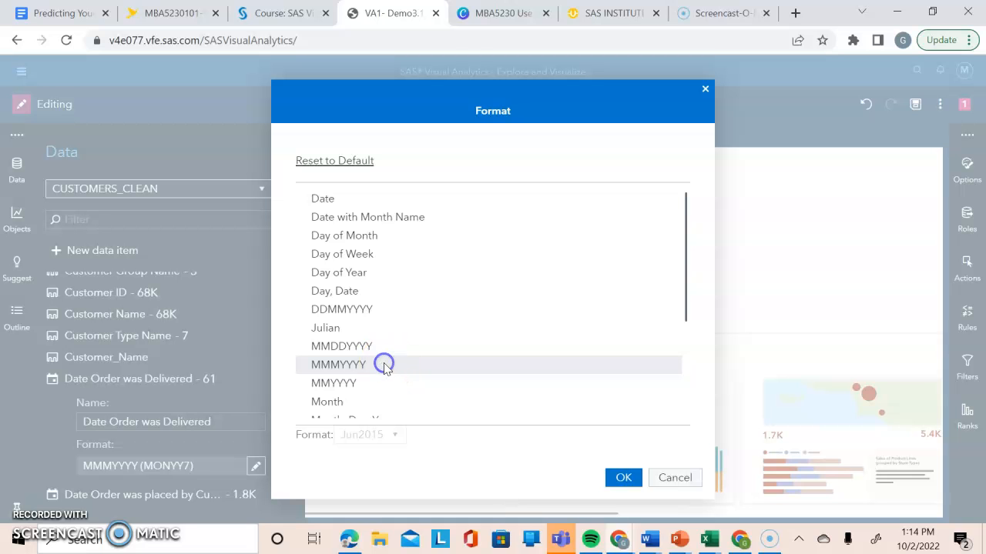
click(624, 477)
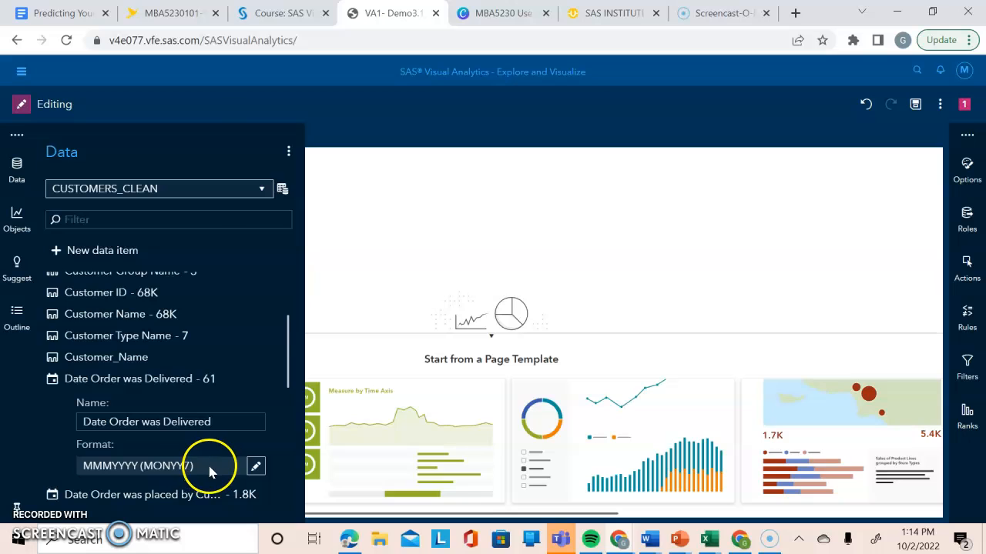
Rename the Date Order was Delivered data item as Delivery Date.
click(229, 422)
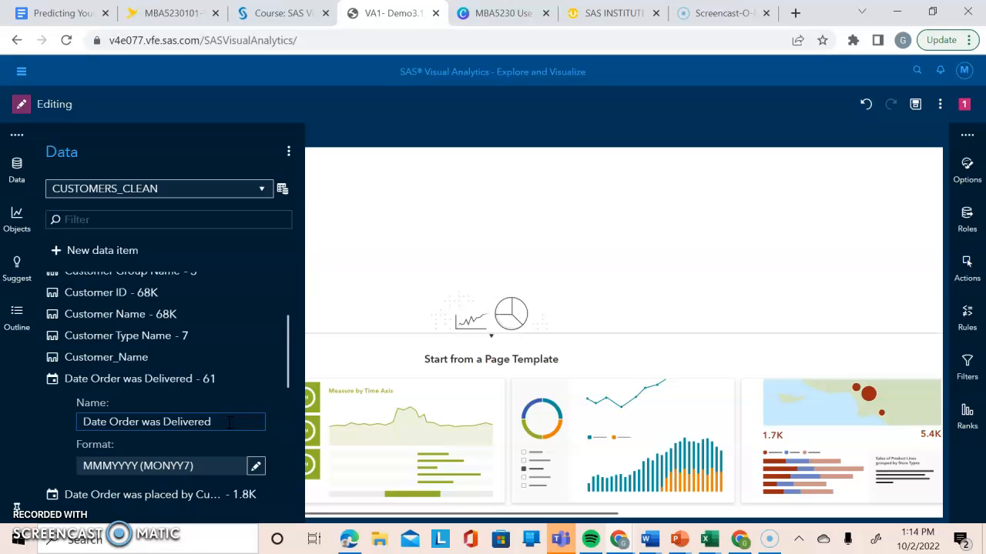
key(BackSpace)
key(BackSpace)
key(BackSpace)
key(BackSpace)
key(BackSpace)
key(BackSpace)
key(BackSpace)
key(BackSpace)
key(BackSpace)
key(BackSpace)
key(BackSpace)
key(BackSpace)
key(BackSpace)
key(BackSpace)
key(BackSpace)
key(BackSpace)
key(BackSpace)
key(BackSpace)
key(BackSpace)
key(BackSpace)
key(BackSpace)
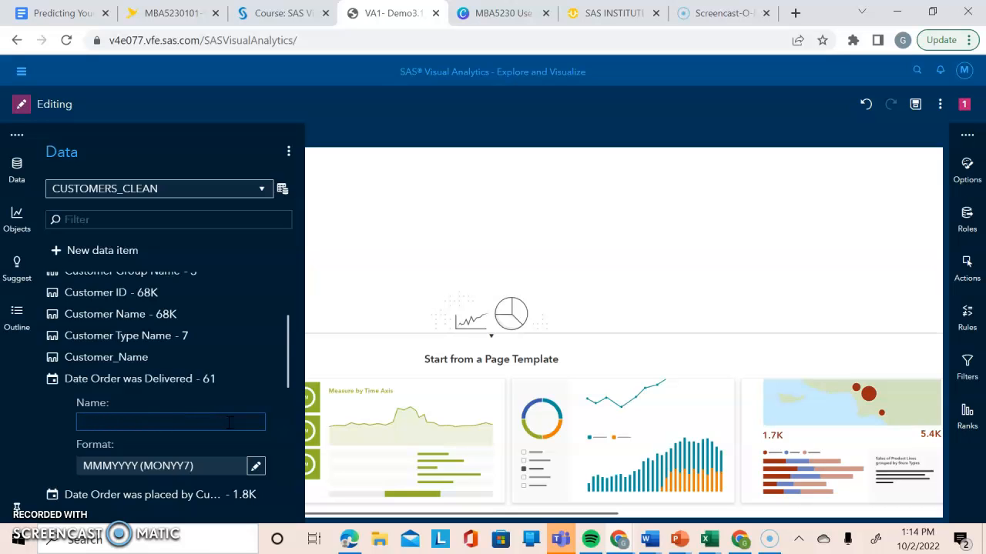
text(Delivery Date)
key(Return)
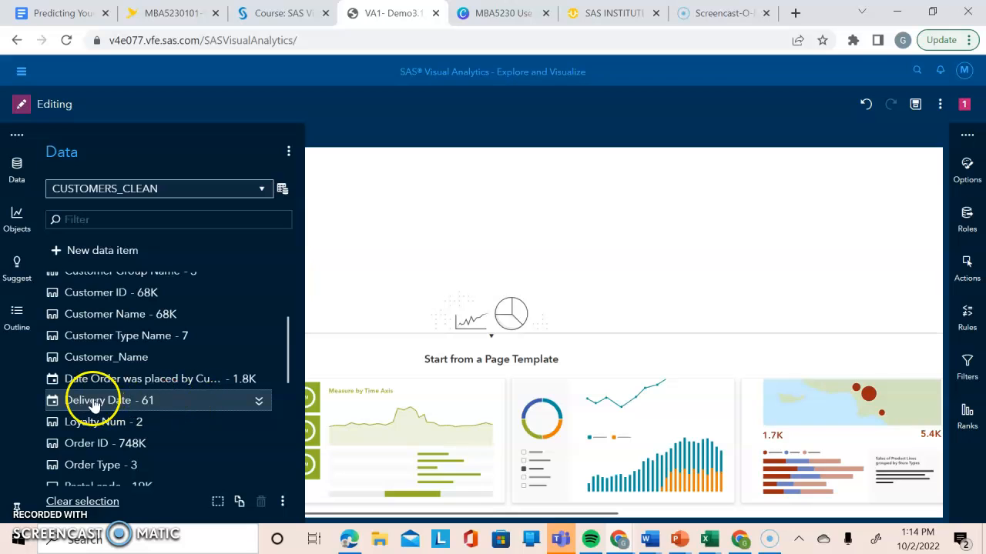
mouse_move(189, 405)
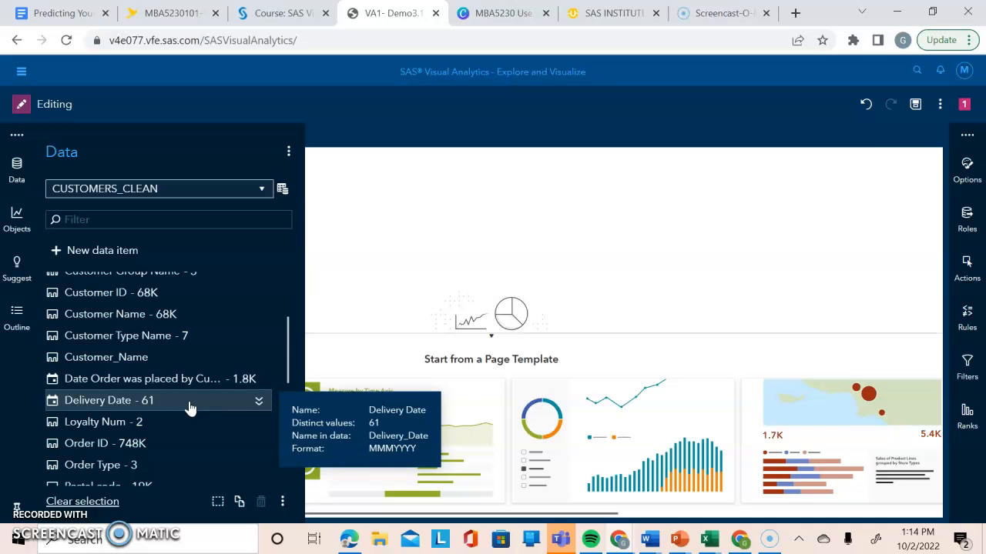
Set the aggregation of the Discount in percent of Normal Total Retail Price measure to Average.
drag(286, 365, 284, 446)
click(257, 375)
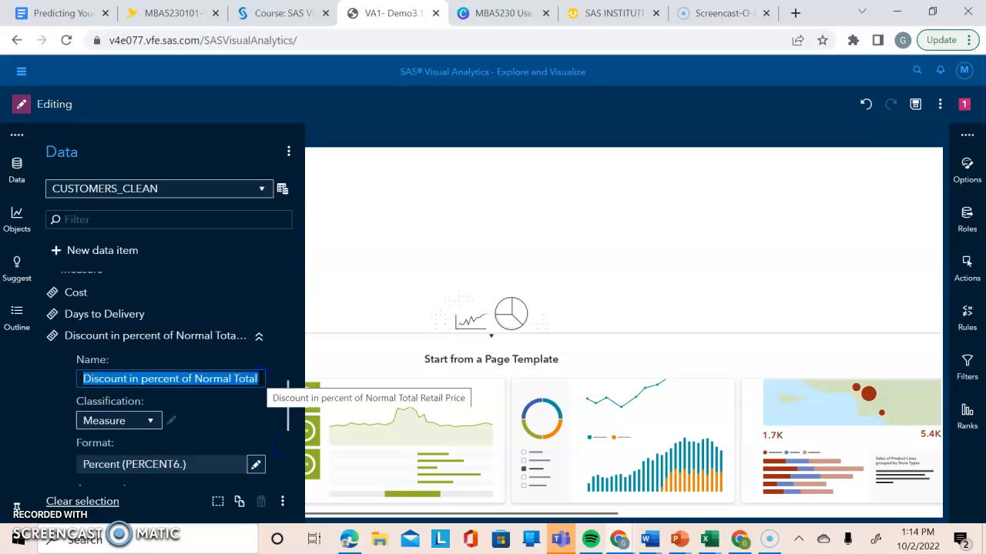
drag(289, 418, 288, 457)
click(209, 414)
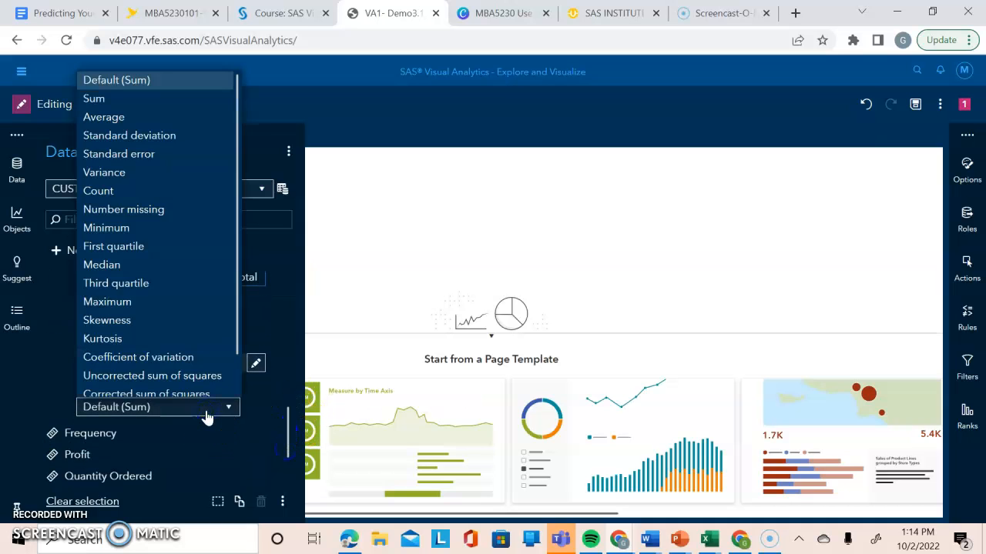
click(120, 117)
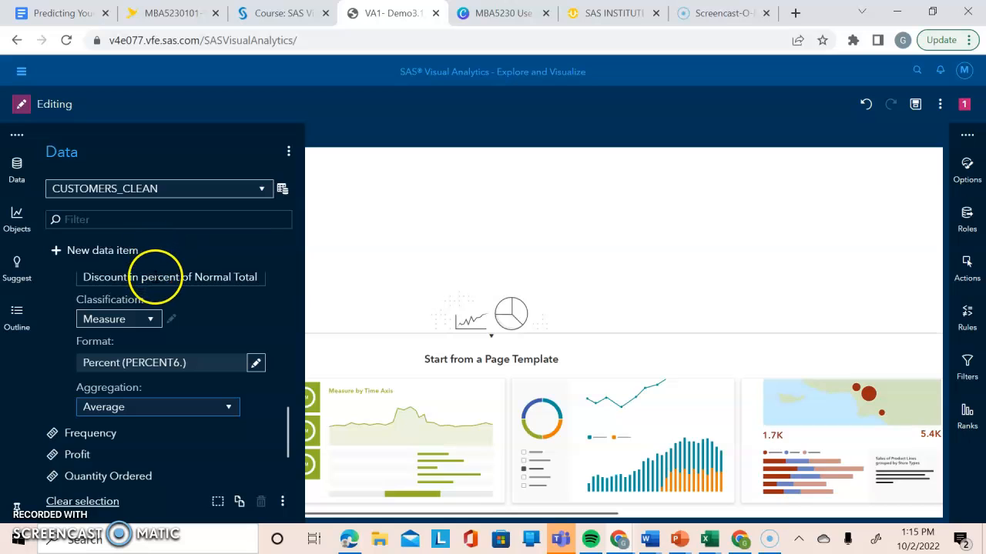
Rename the Discount in percent of Normal Total Retail Price measure as Discount and collapse its properties.
click(158, 277)
key(BackSpace)
text(D)
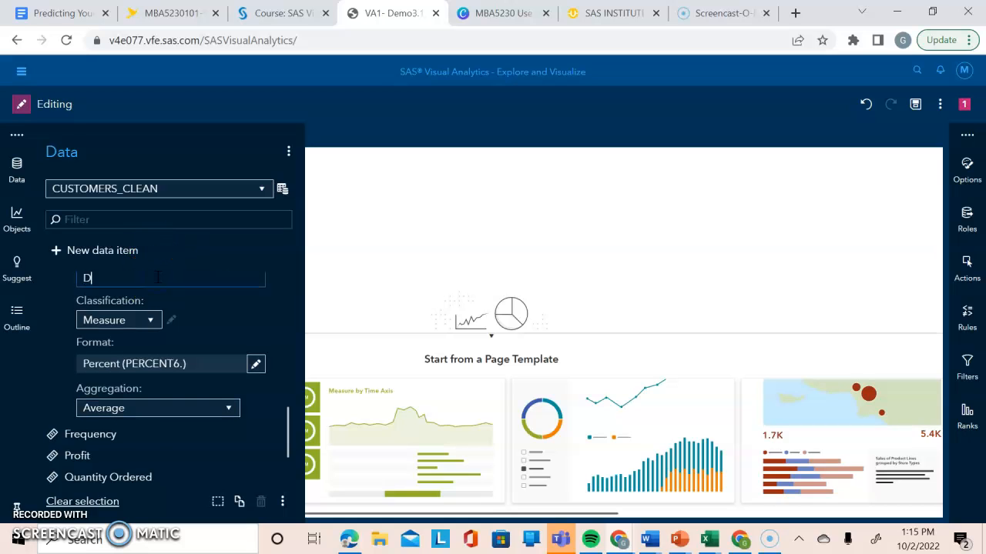
text(iscount)
key(Return)
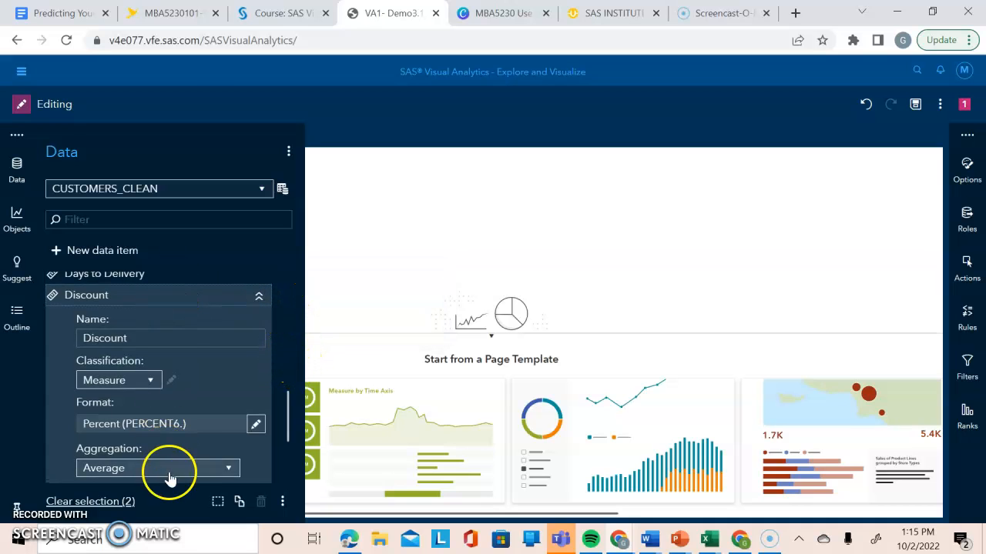
click(259, 299)
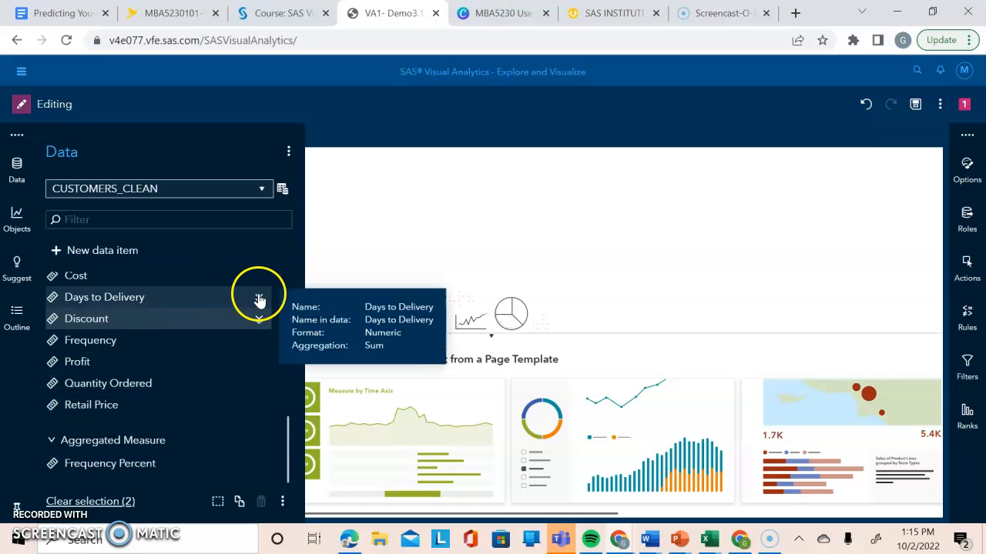
Set the aggregation of the Days to Delivery measure to Average.
click(259, 299)
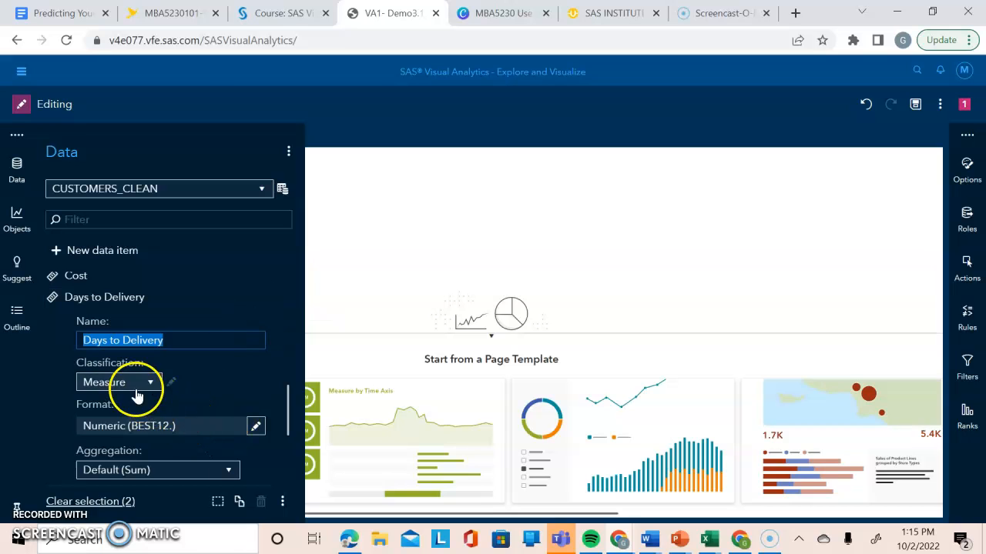
click(226, 472)
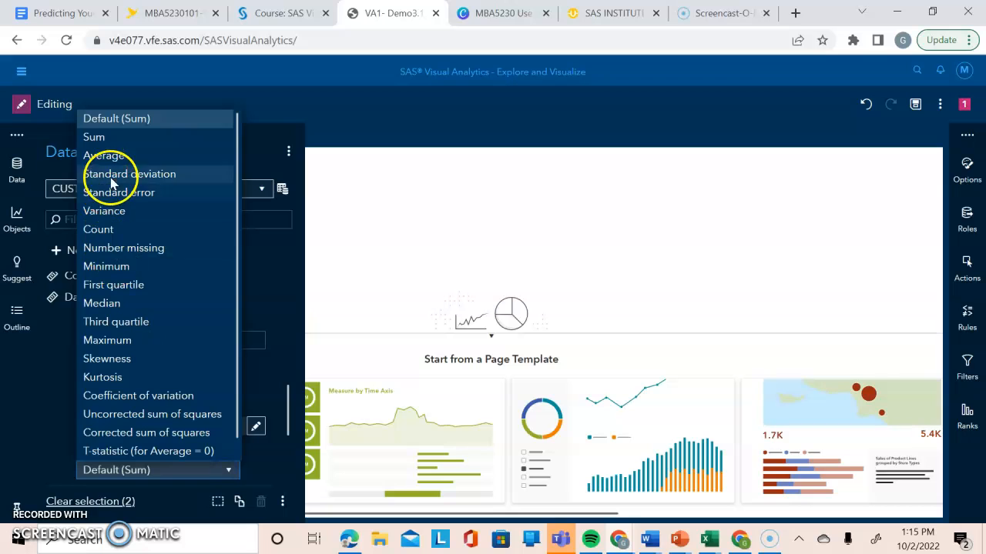
click(110, 162)
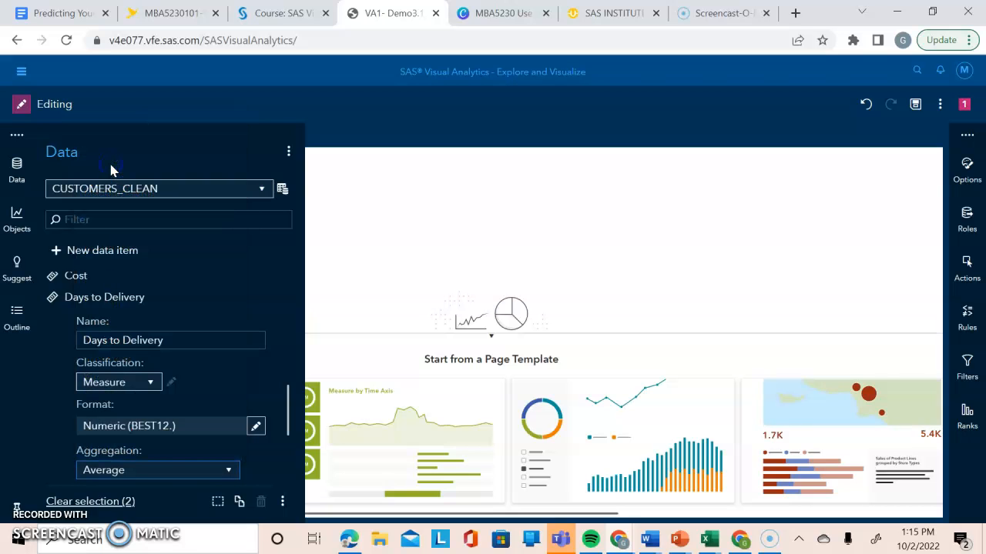
Rename the Days to Delivery measure as Average Days to Delivery.
click(81, 341)
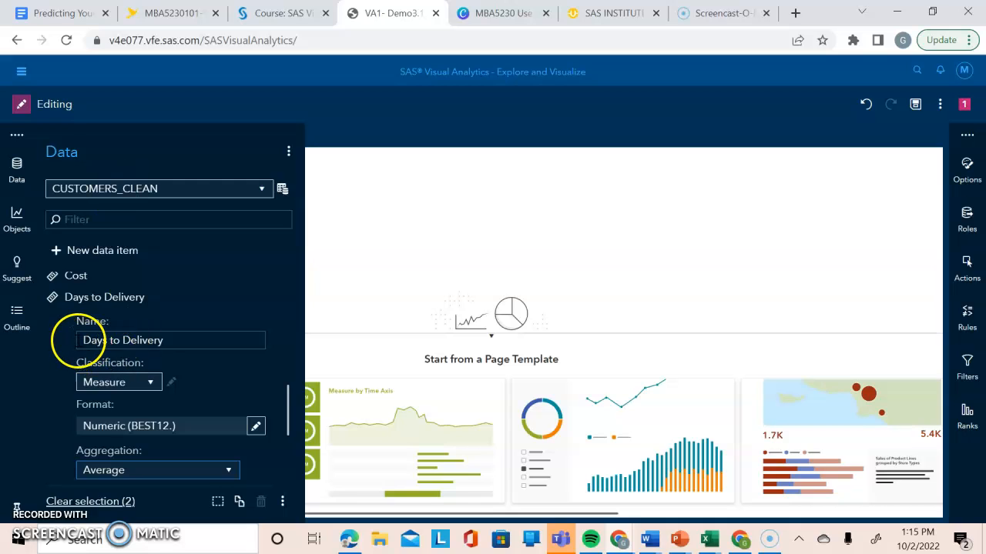
text(Avera)
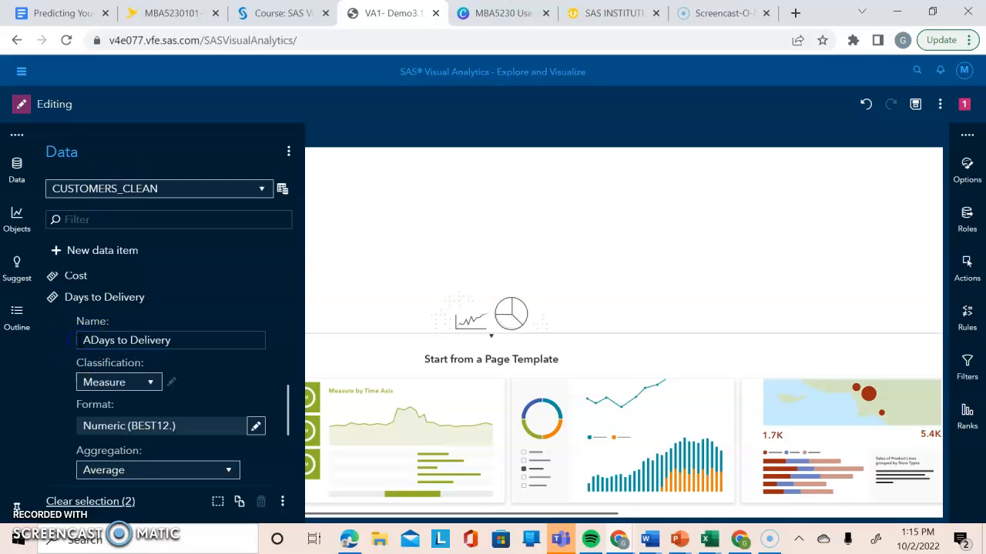
text(ge)
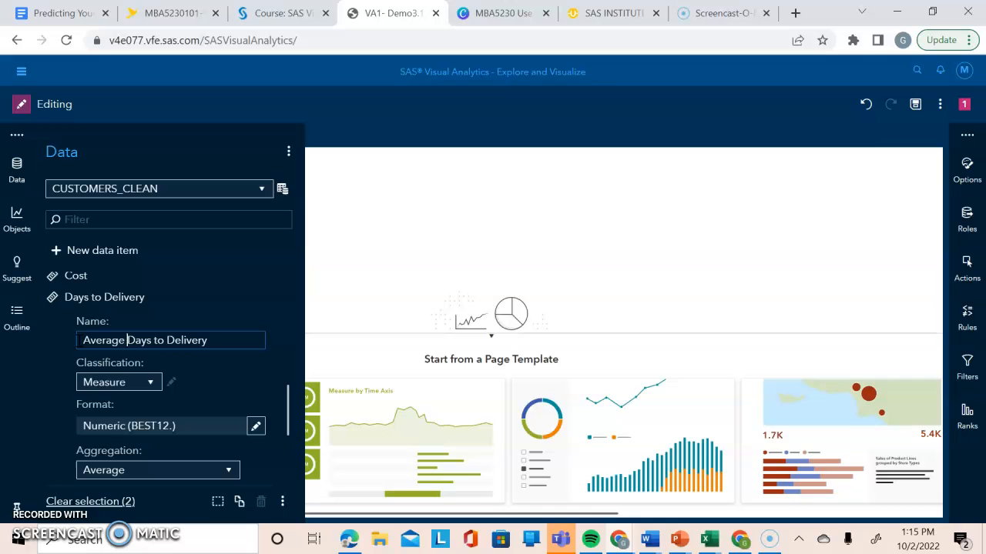
key(Return)
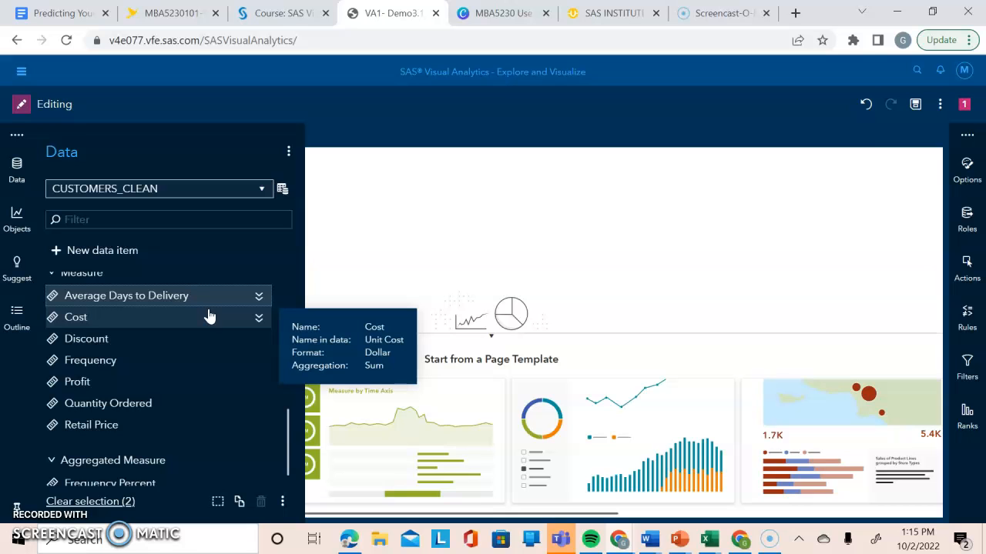
Rename the Date Order was placed by Customer category item as Order Date.
drag(288, 426, 287, 287)
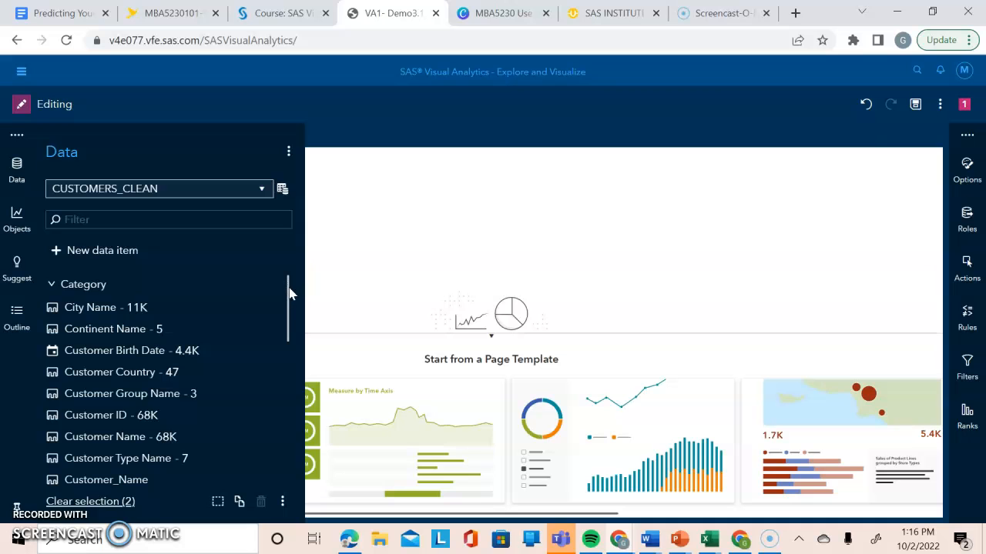
drag(288, 292, 276, 342)
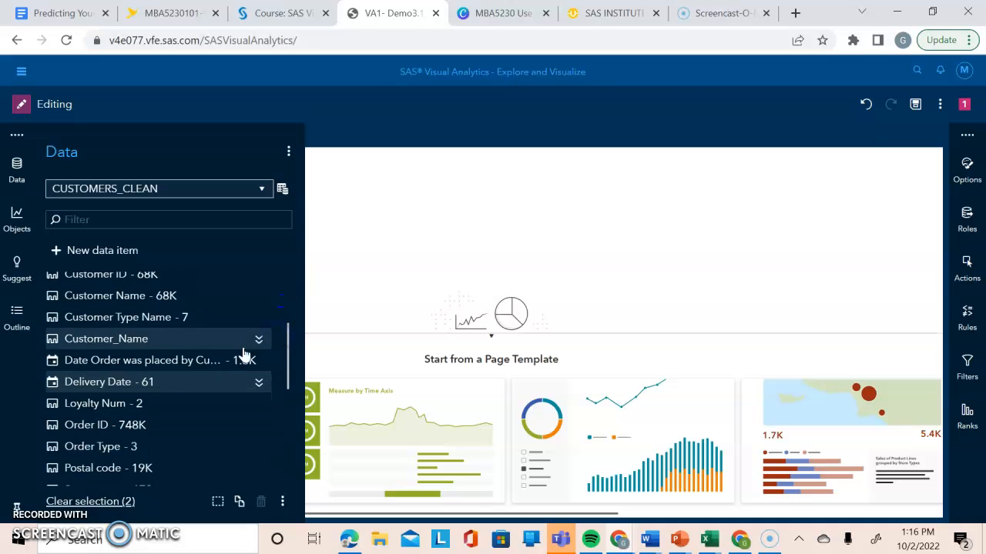
ctrl+click(184, 363)
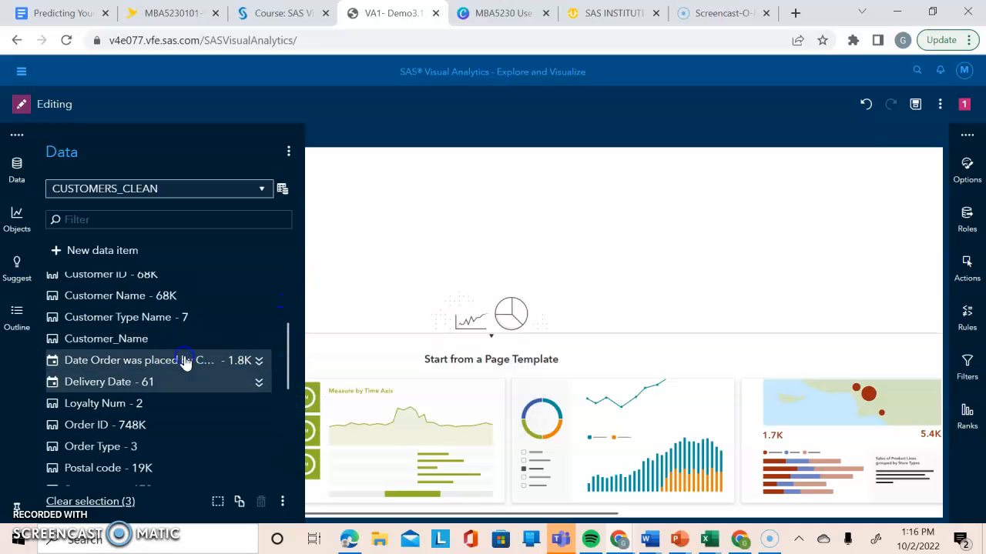
click(258, 361)
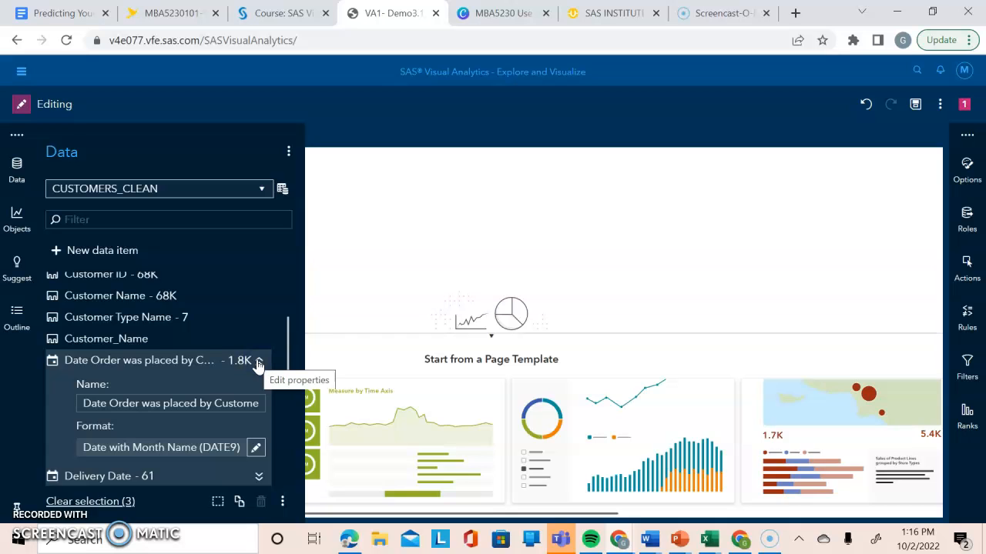
triple_click(208, 405)
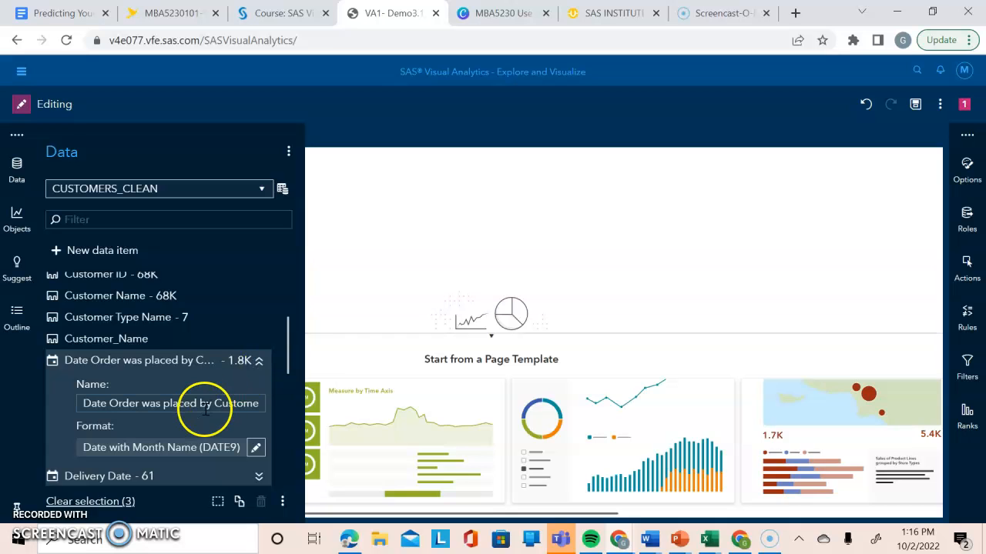
key(BackSpace)
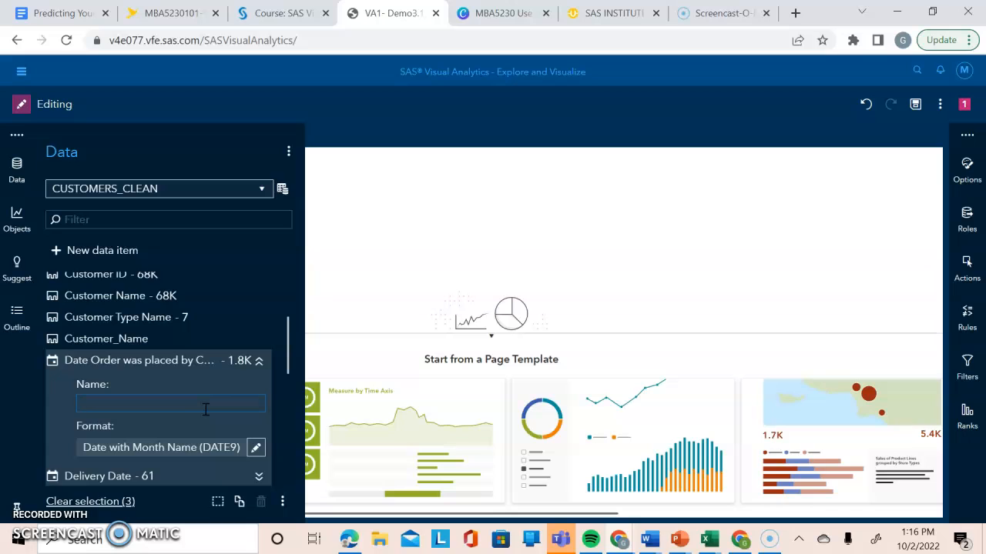
text(Order Date)
key(Return)
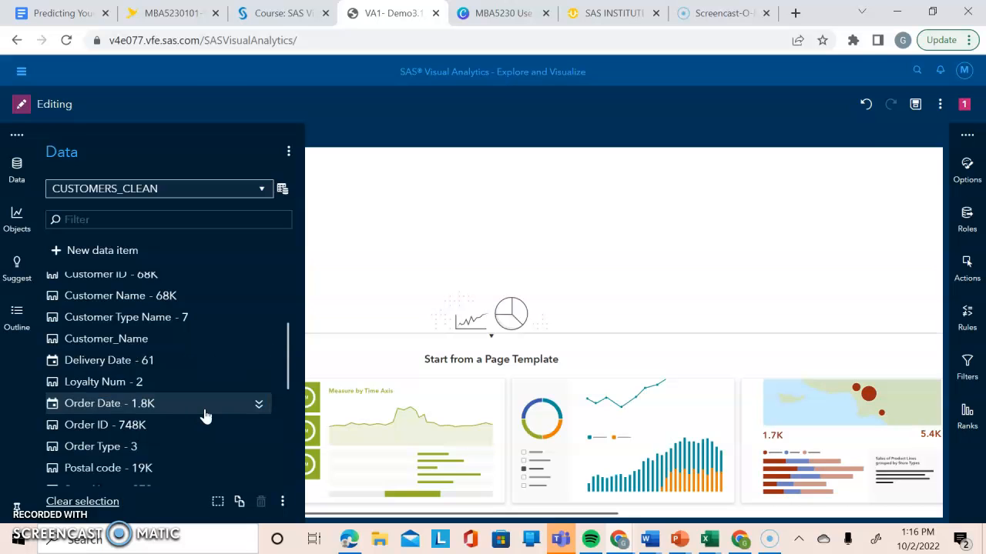
Rename the Cost measure as Unit Cost.
scroll(203, 405, down, 3)
mouse_move(236, 341)
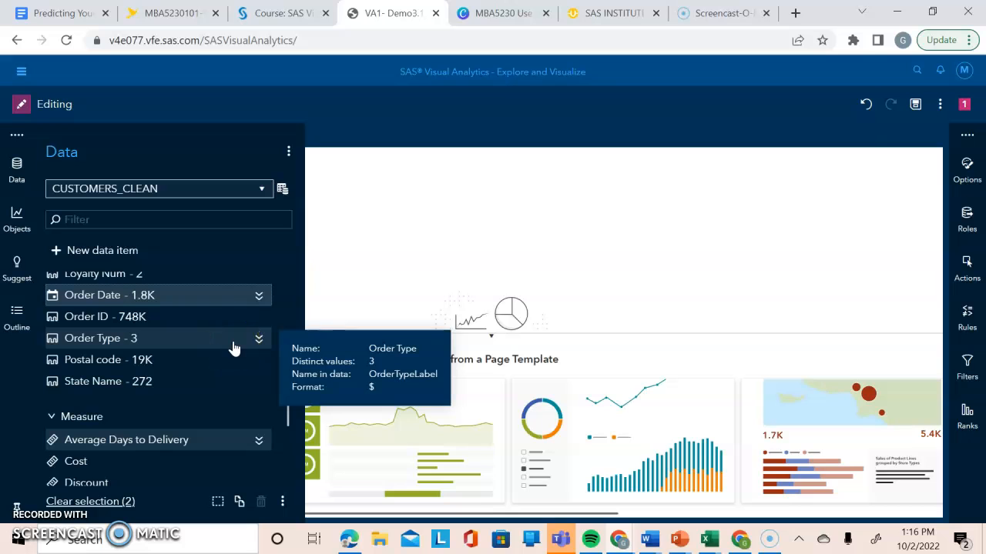
drag(287, 375, 288, 404)
click(259, 378)
double_click(258, 378)
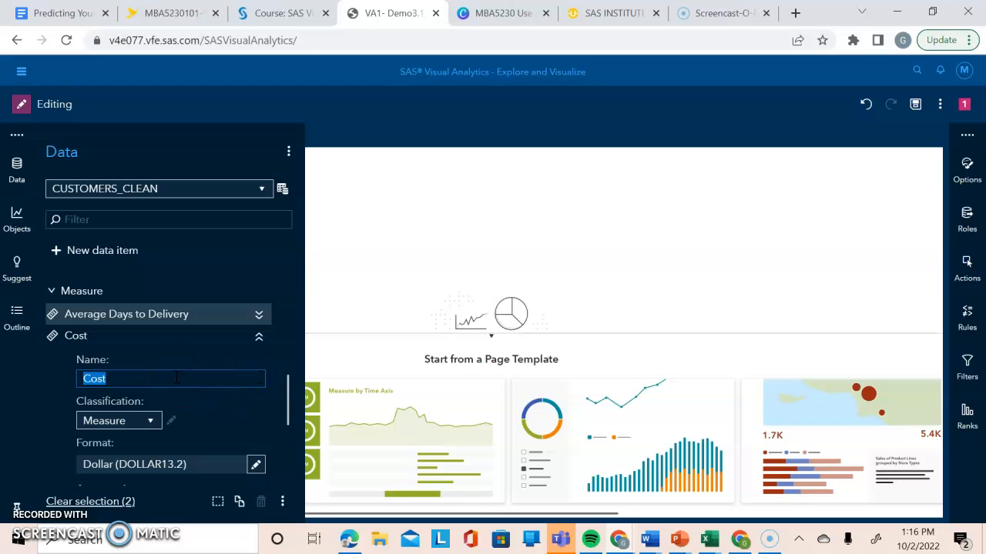
key(BackSpace)
text(Unit Cost)
key(Return)
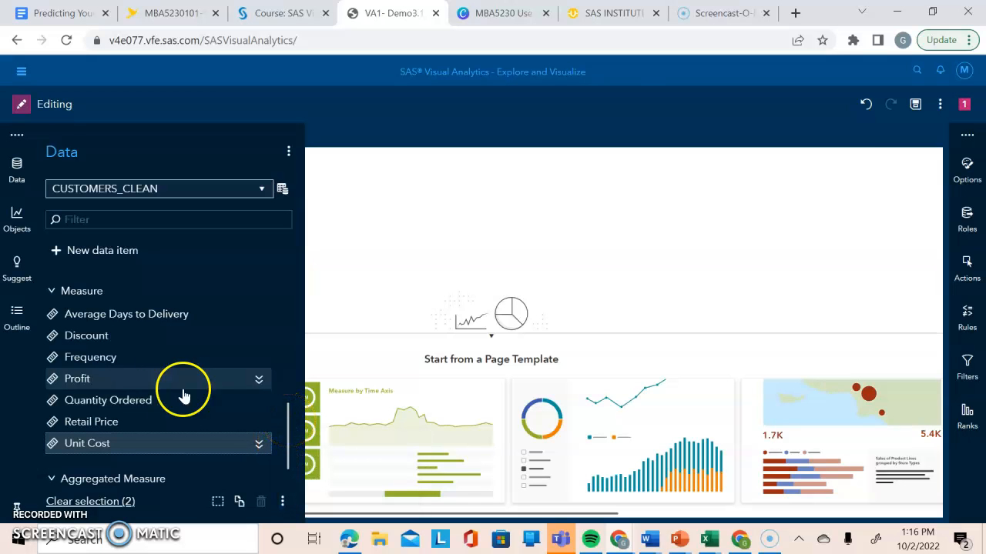
Rename the Quantity Ordered measure as Quantity and collapse its properties.
click(259, 403)
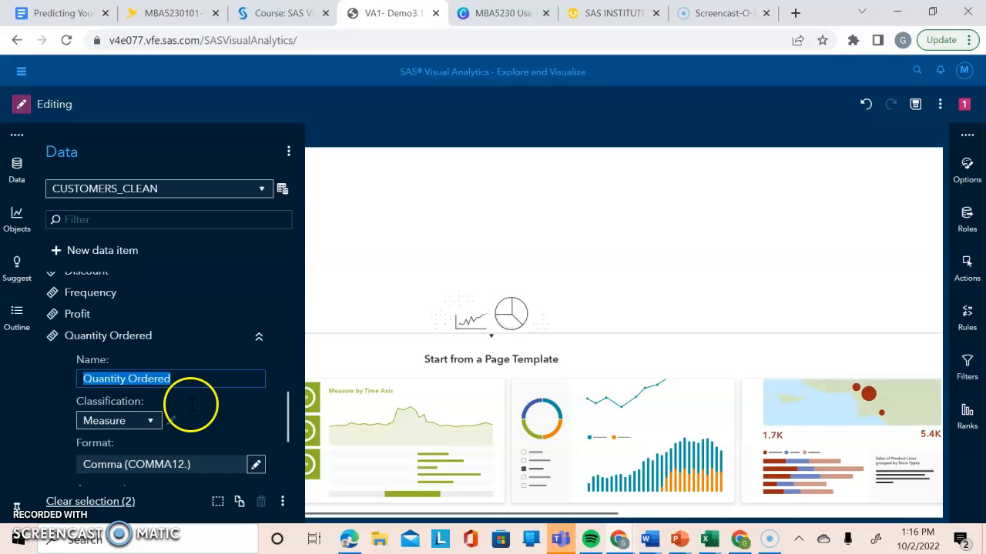
click(177, 378)
key(BackSpace)
key(BackSpace)
key(BackSpace)
key(BackSpace)
key(BackSpace)
key(BackSpace)
key(BackSpace)
key(BackSpace)
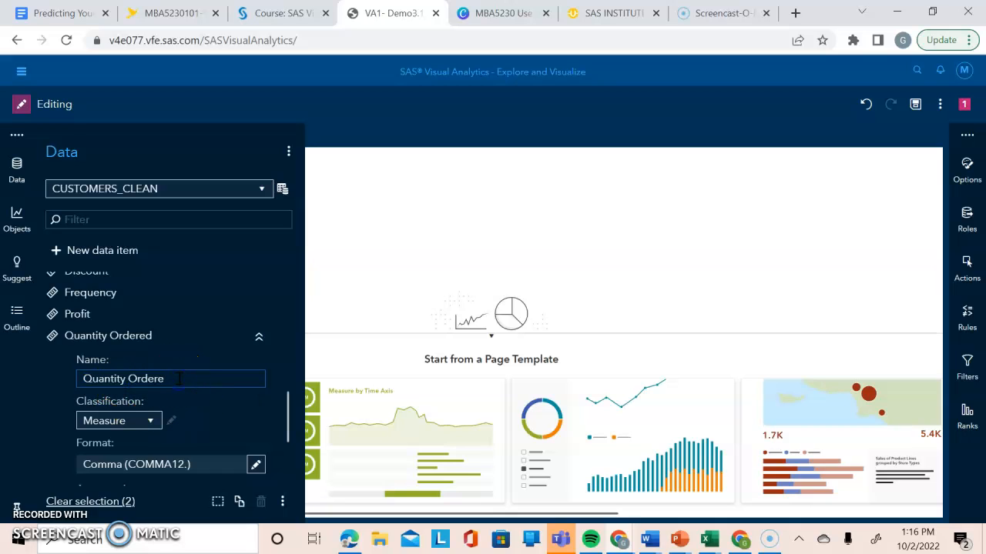
key(Return)
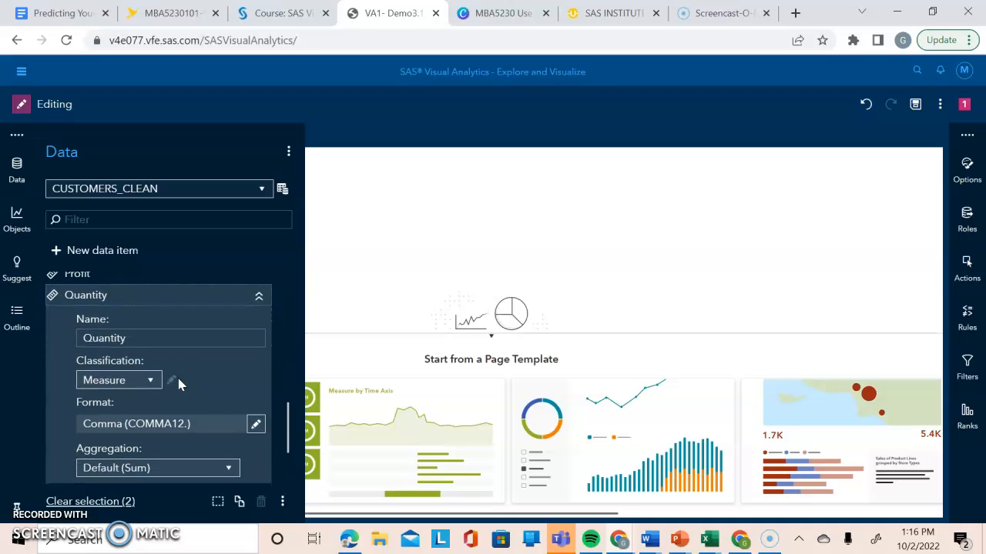
click(259, 296)
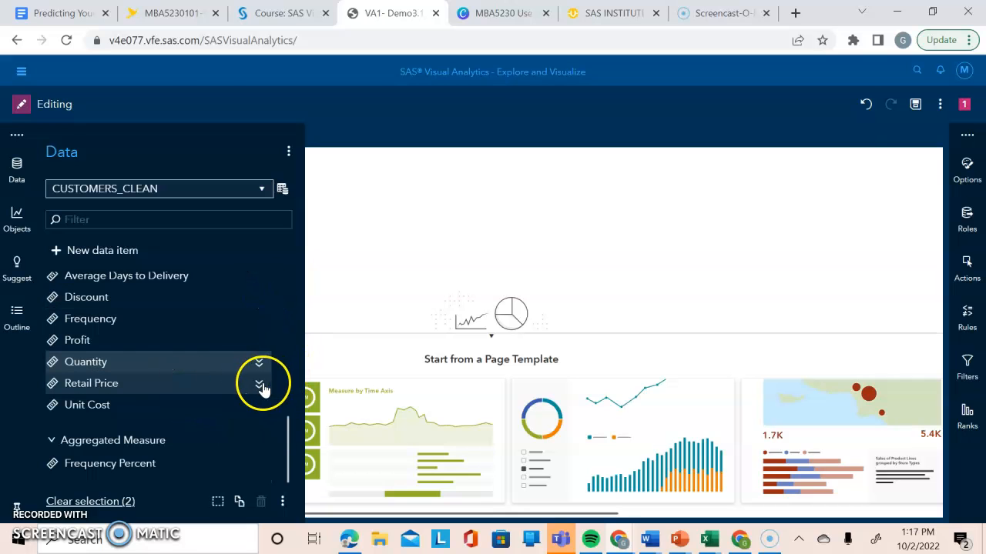
Rename the Retail Price measure as Total Revenue and collapse its properties.
click(260, 384)
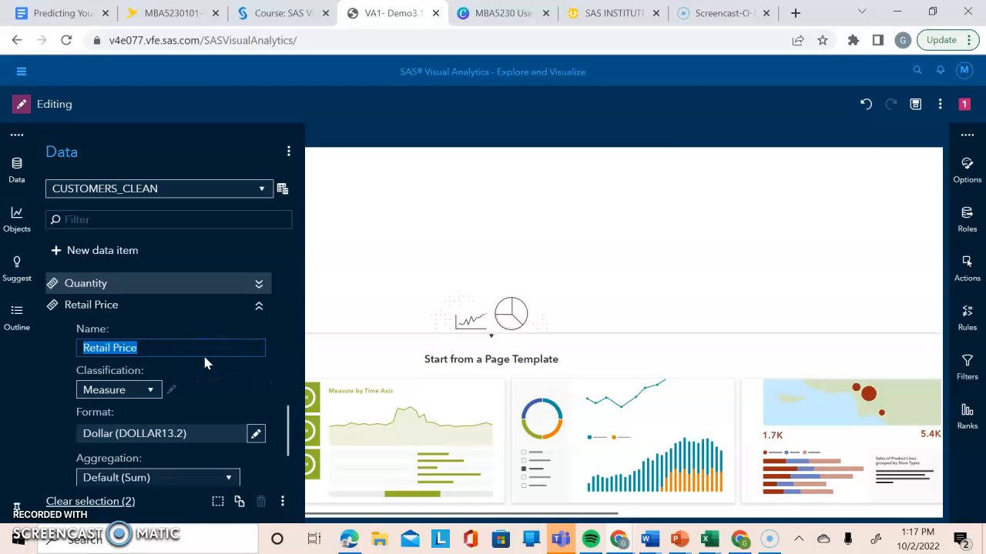
text(To)
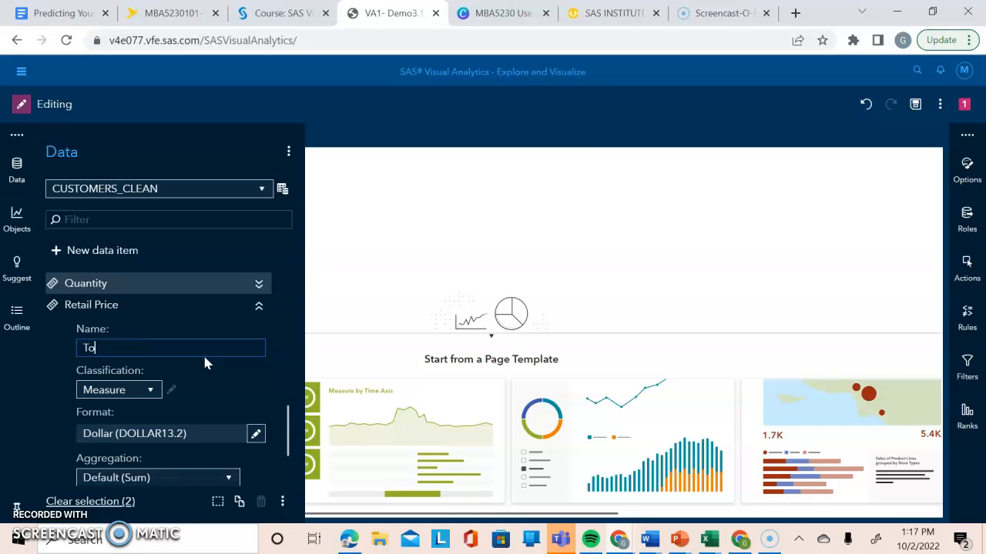
text(tal Revenue)
key(Return)
click(259, 300)
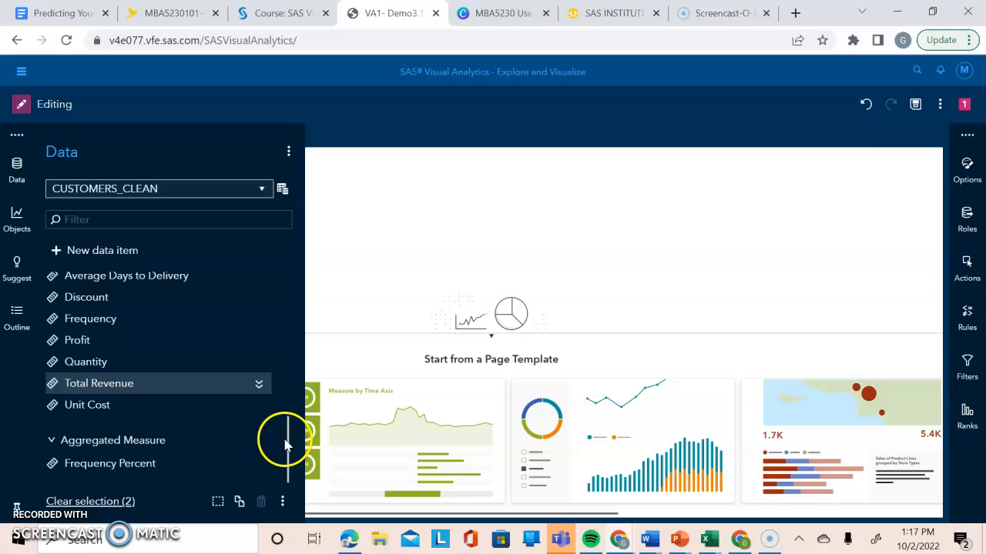
Save a data view of CUSTOMERS_CLEAN with the description "Modified data item properties (renamed, changed formats, changed aggregations)".
drag(289, 446, 326, 188)
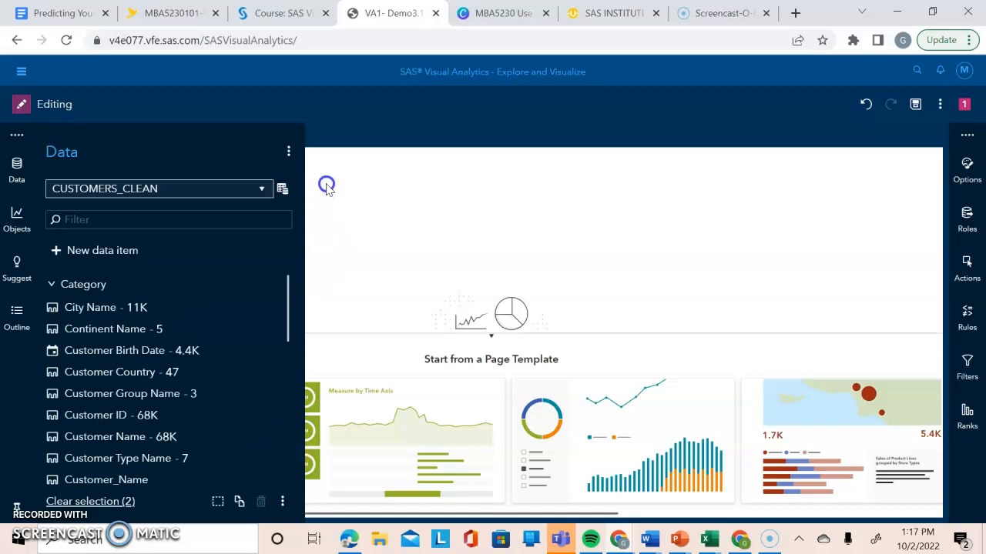
click(284, 190)
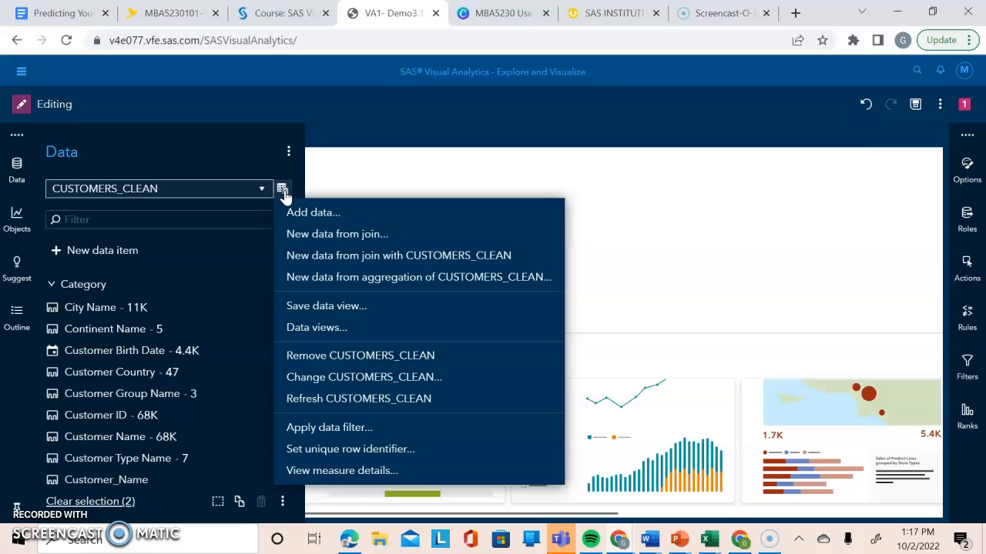
click(359, 308)
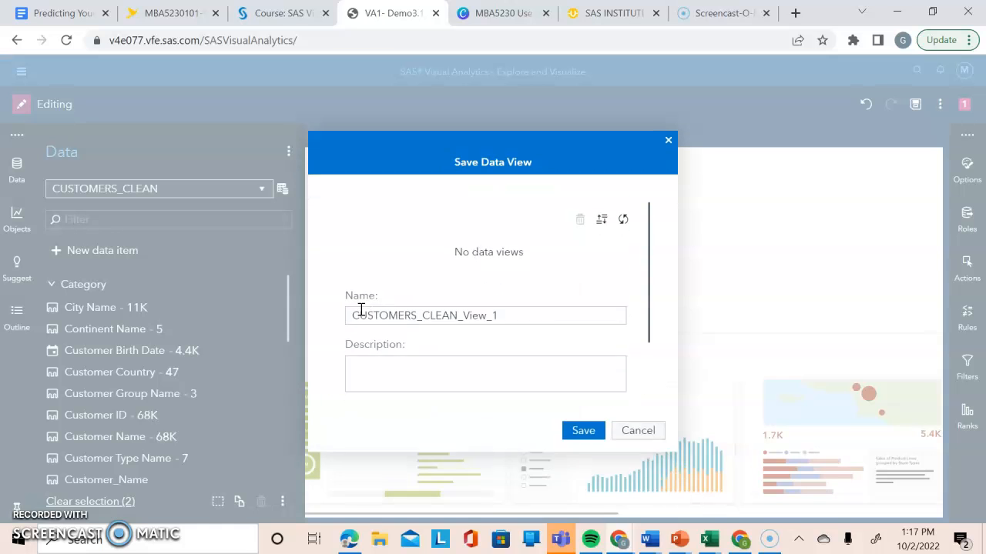
click(459, 290)
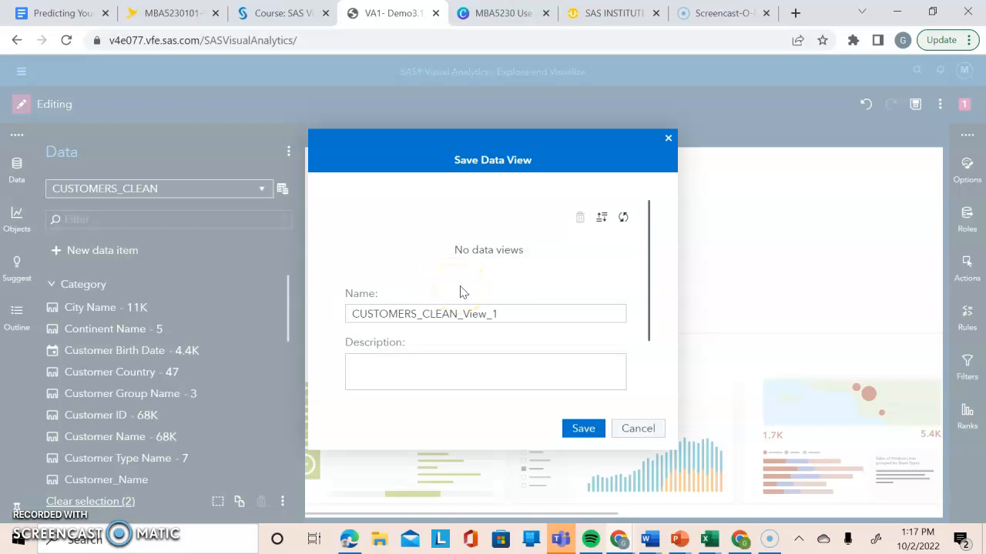
click(489, 346)
click(512, 315)
click(428, 365)
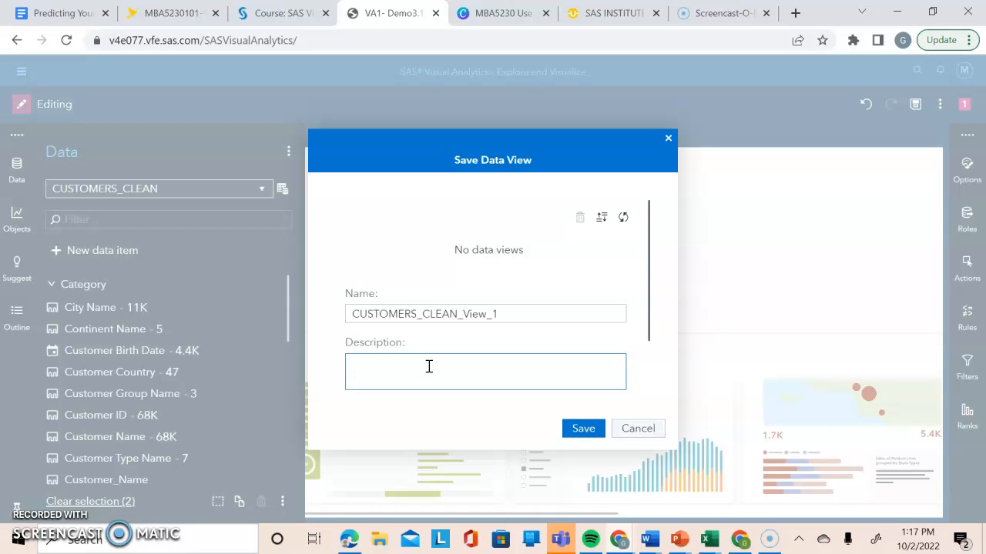
text(Modified data item properties)
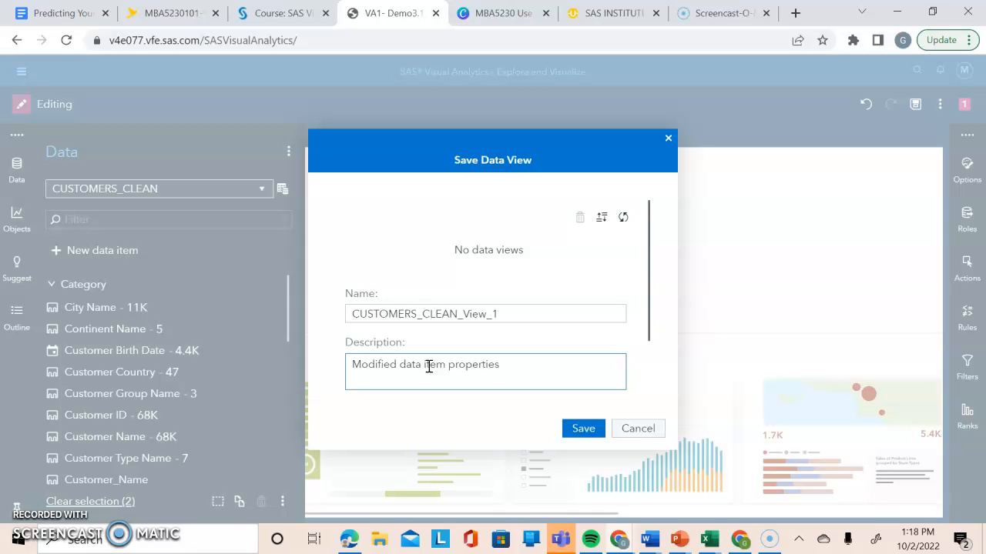
text( (renamed, changed formats, changed aggre)
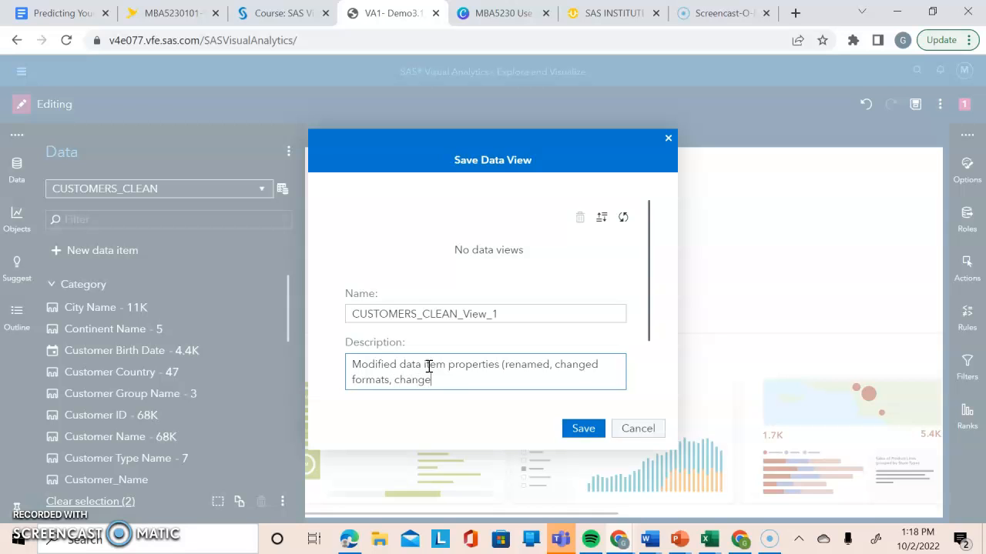
text(gations))
click(583, 429)
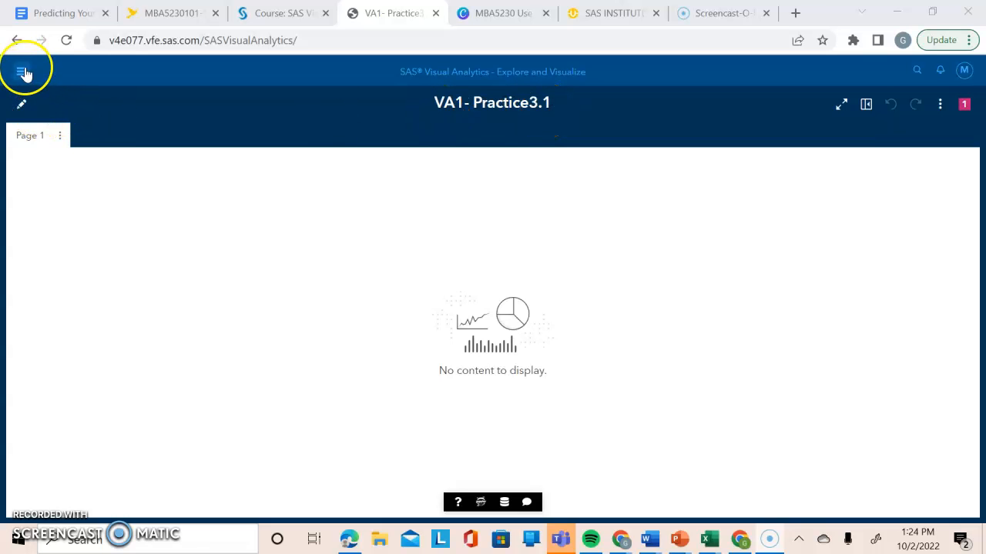
Switch the VA1- Practice3.1 report to editing and show its EMPLOYEES_CLEAN data items.
click(21, 106)
click(17, 178)
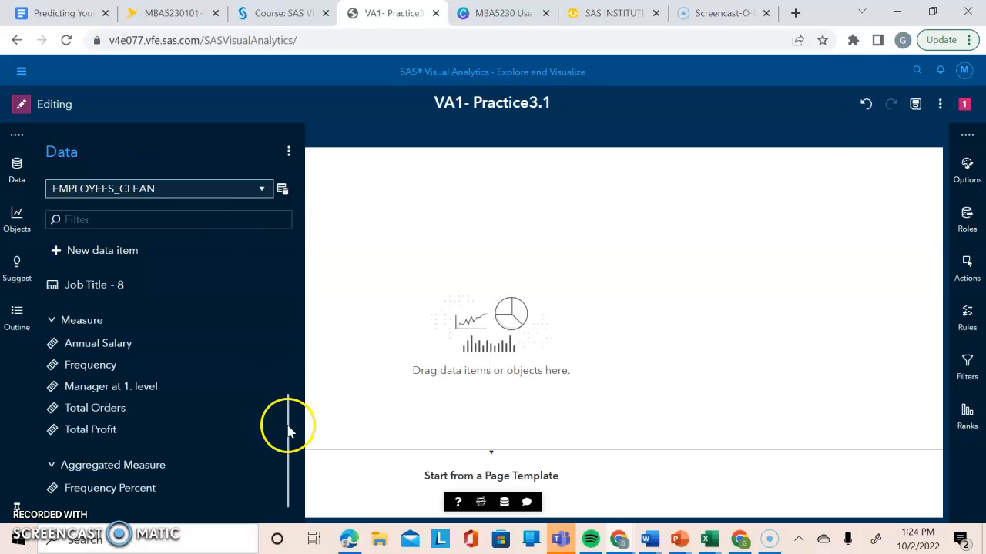
Examine the properties of the Employee ID, Manager at 1. level and Frequency data items in EMPLOYEES_CLEAN.
drag(289, 447, 289, 352)
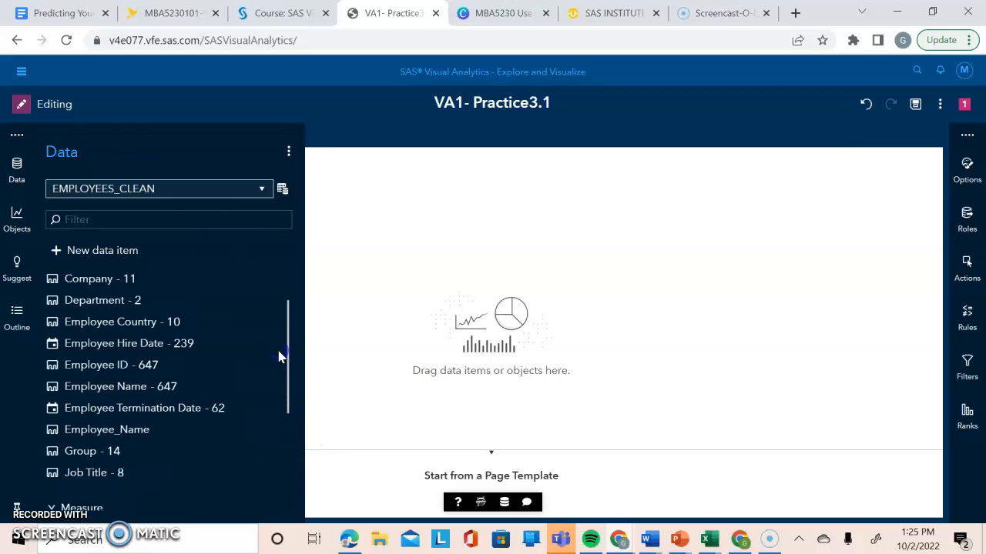
click(257, 369)
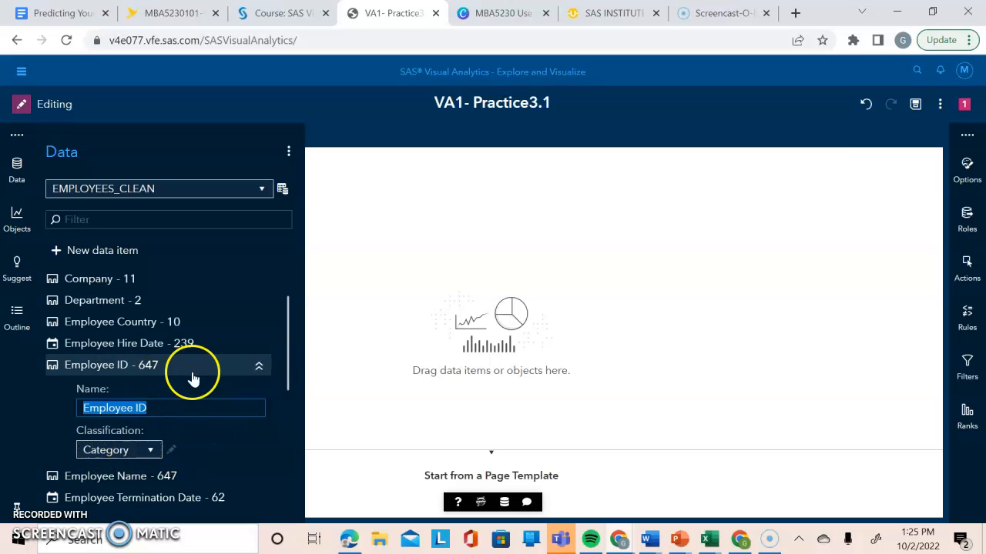
click(259, 367)
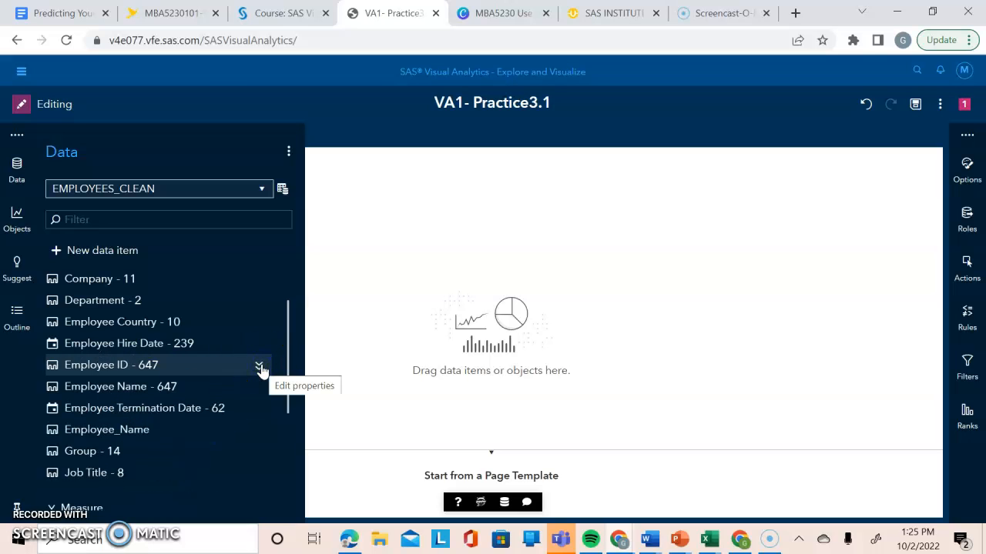
drag(288, 342, 267, 438)
click(260, 392)
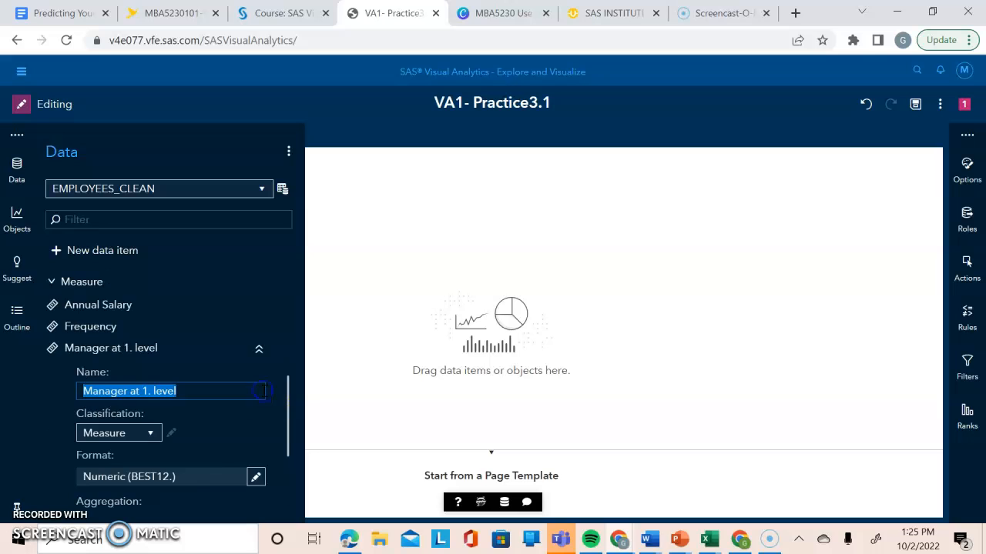
click(260, 351)
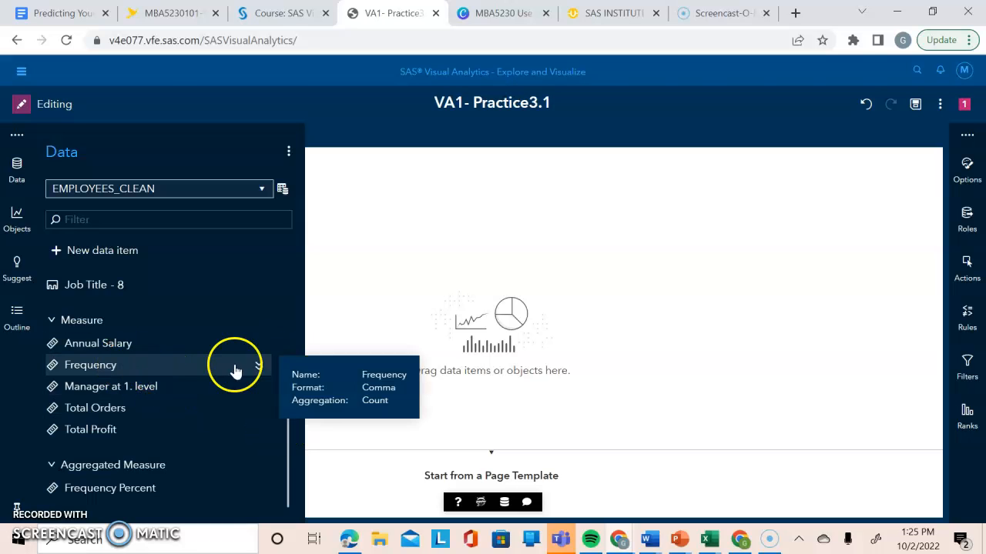
click(259, 368)
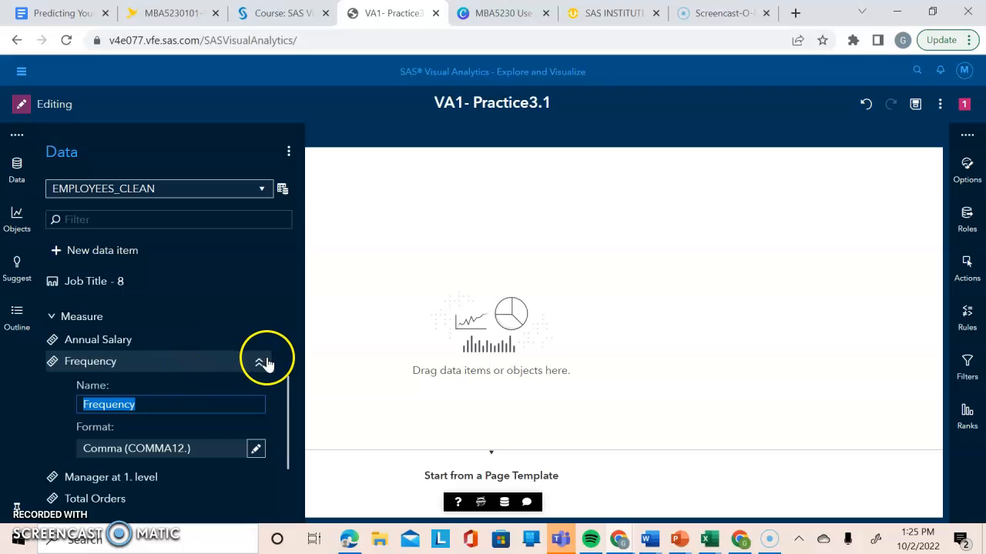
click(258, 367)
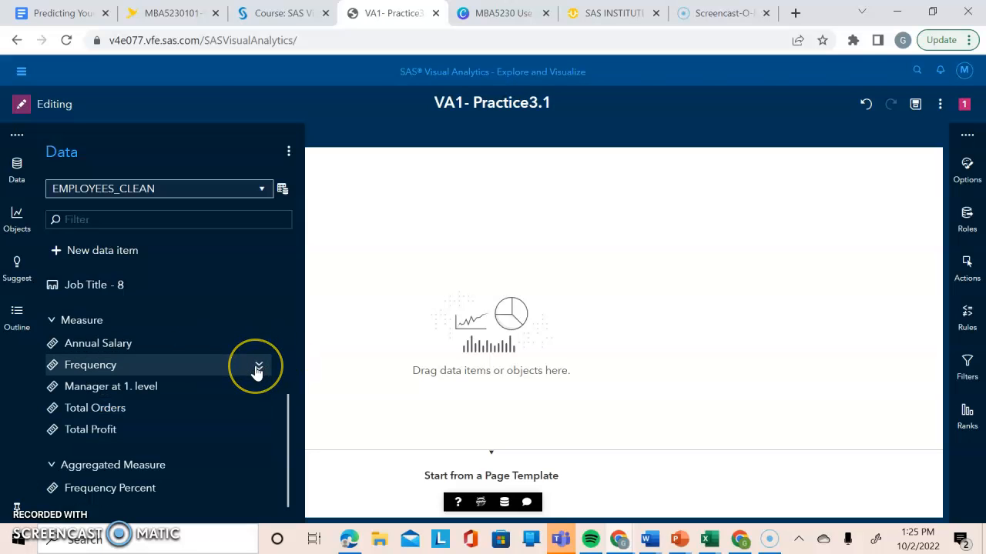
Examine the name, format and aggregation properties of the Frequency measure in EMPLOYEES_CLEAN.
mouse_move(179, 373)
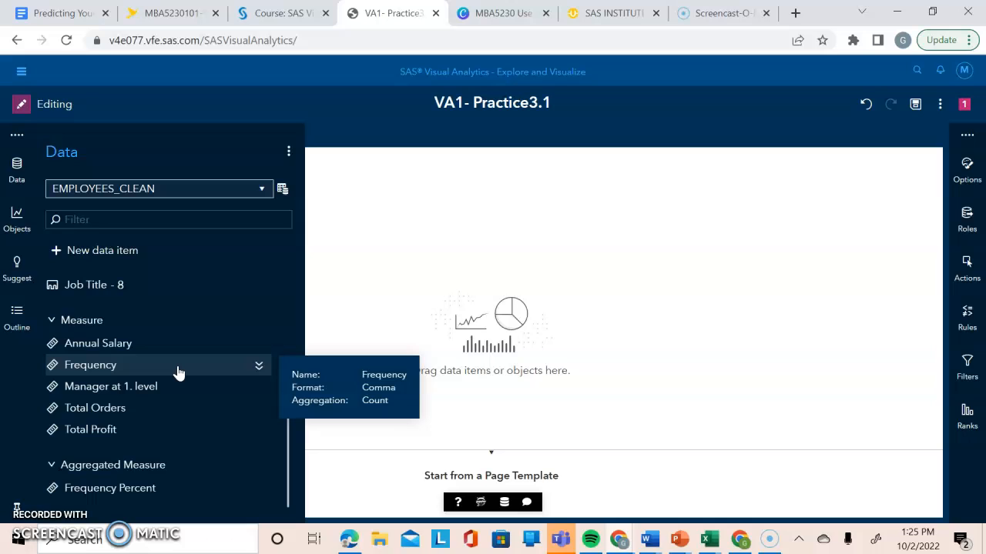
click(258, 366)
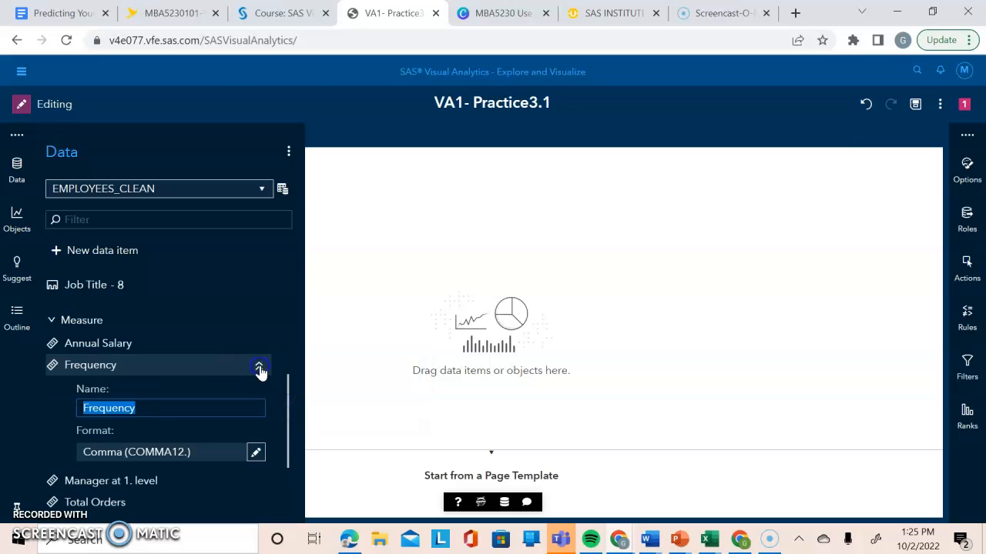
click(259, 366)
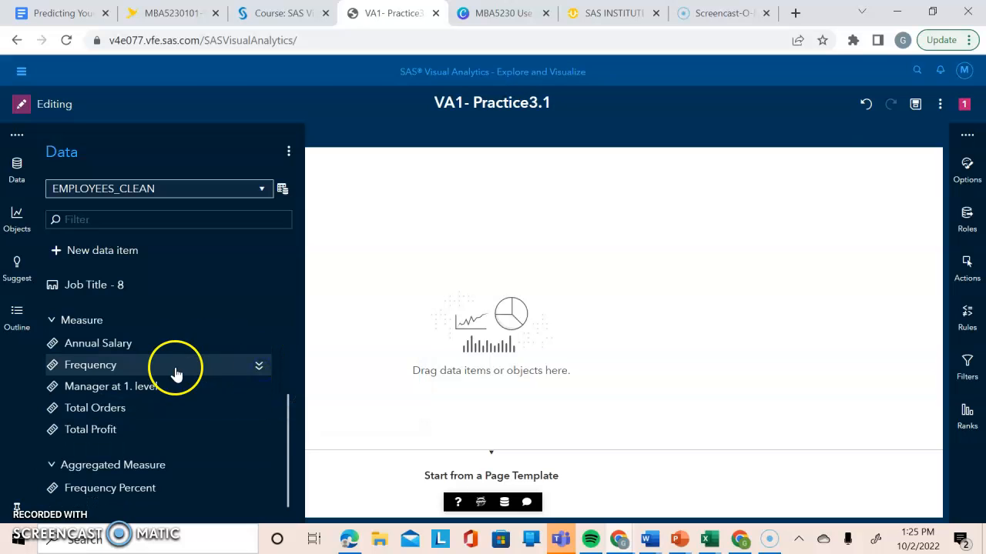
drag(128, 372, 779, 321)
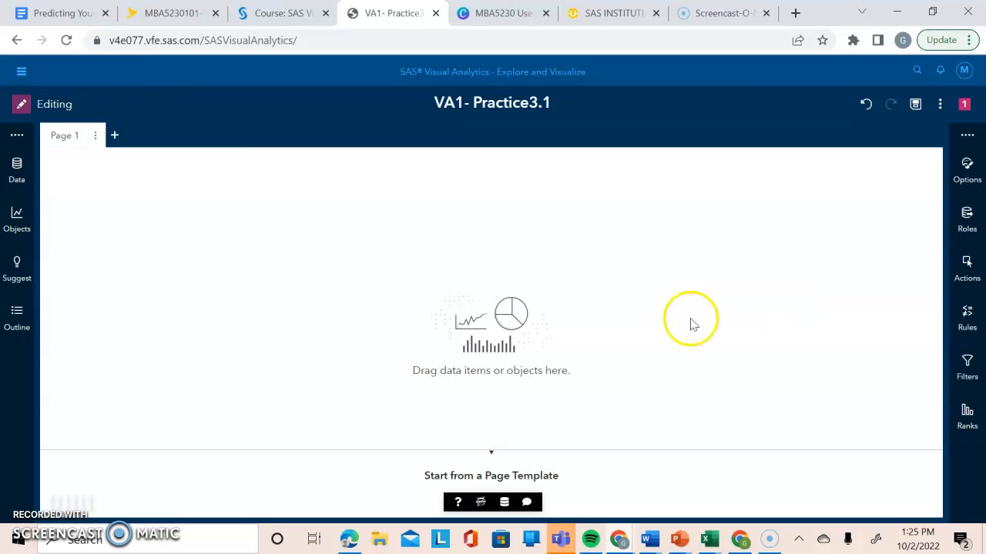
click(18, 171)
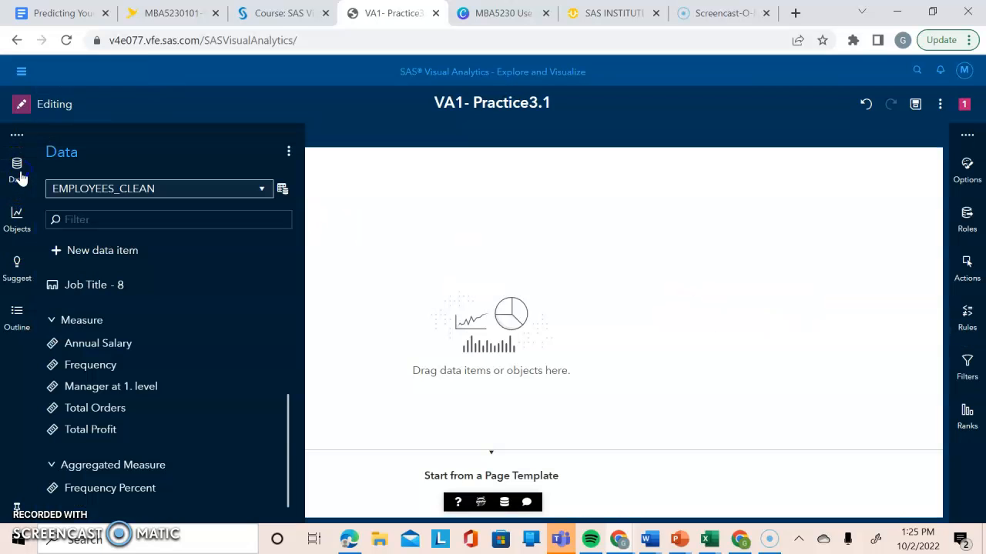
click(261, 368)
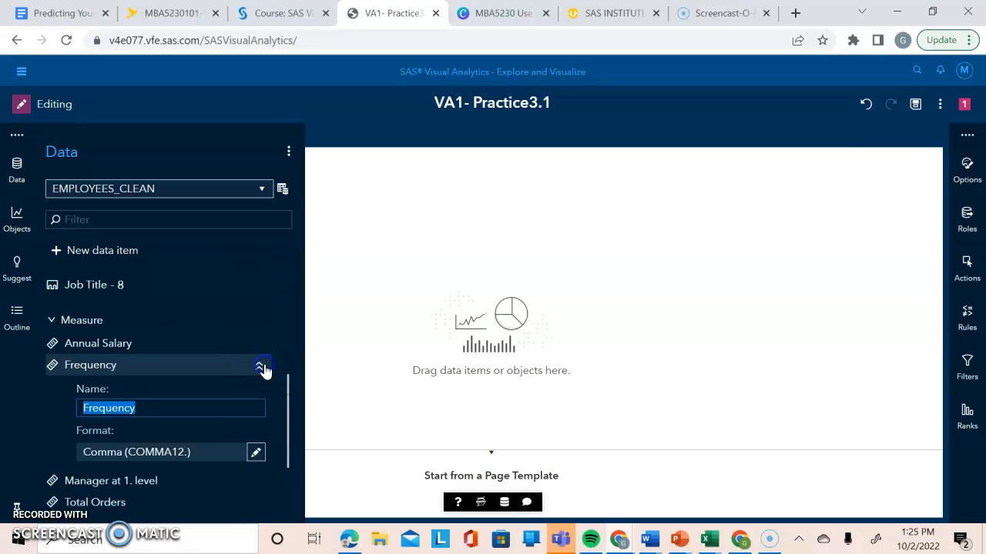
drag(288, 396, 288, 425)
drag(96, 312, 472, 301)
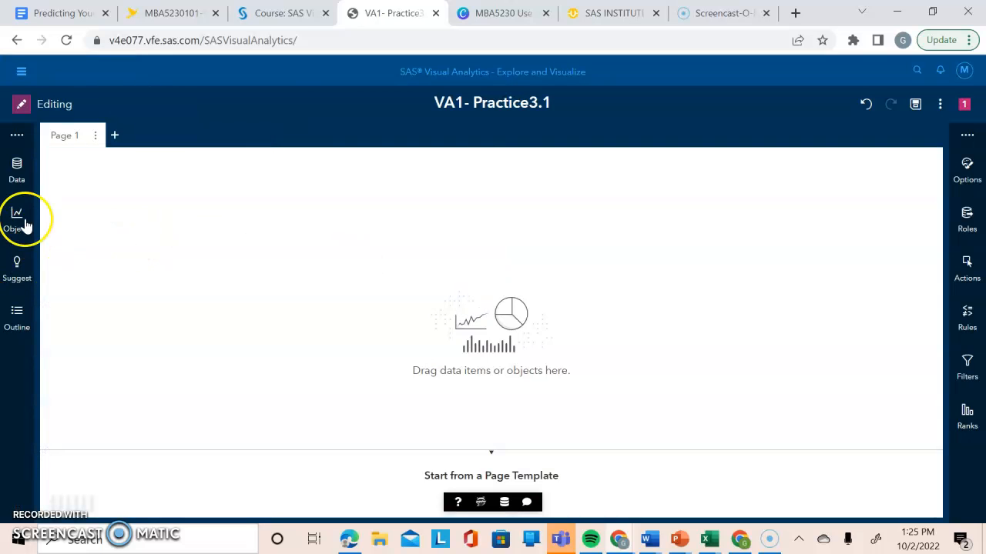
Review the format type, width and decimals settings of the Frequency measure without changing them.
click(20, 176)
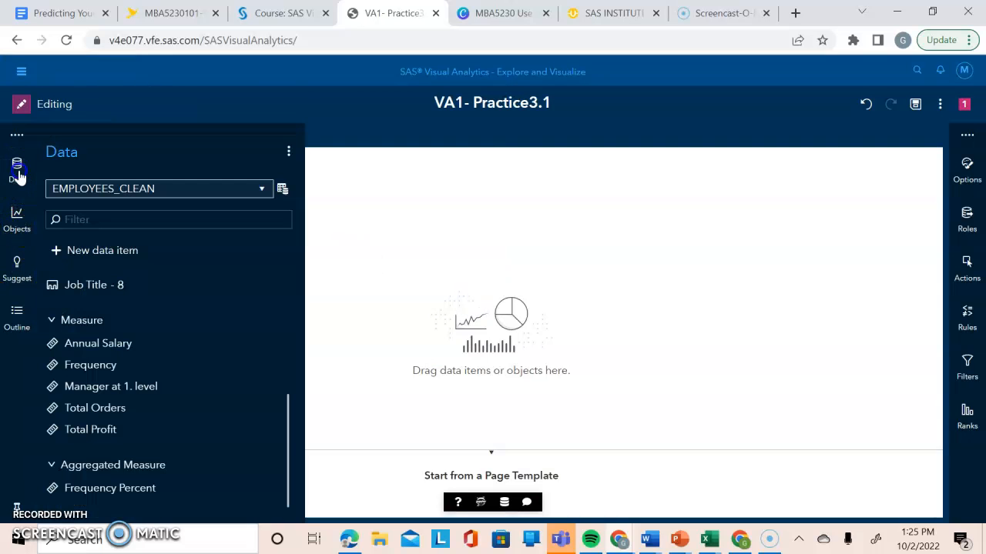
click(260, 368)
drag(288, 418, 285, 448)
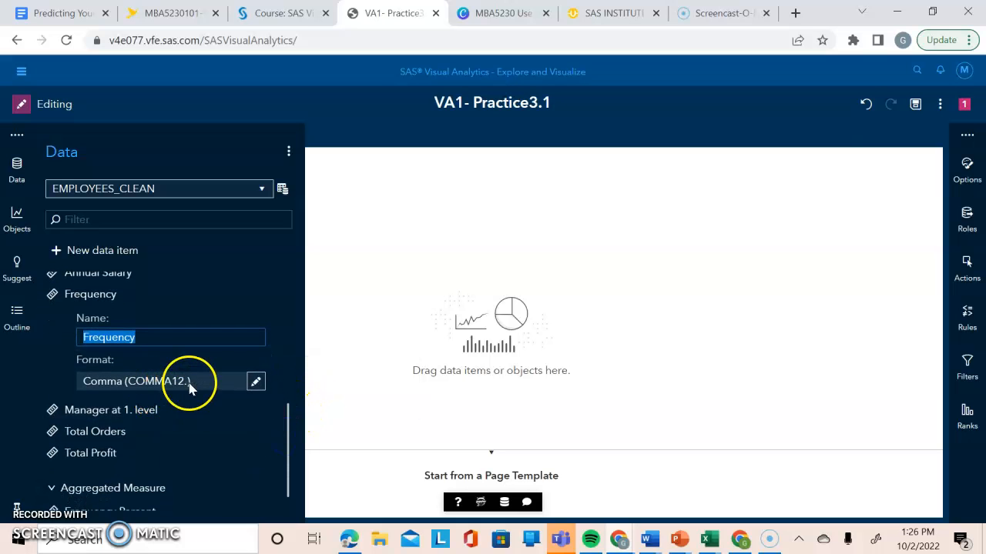
click(256, 382)
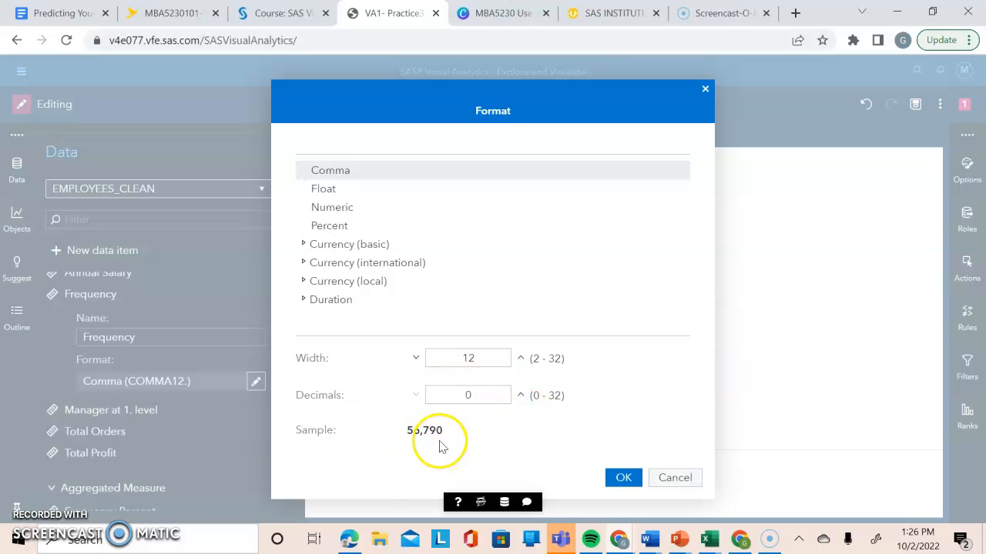
click(624, 476)
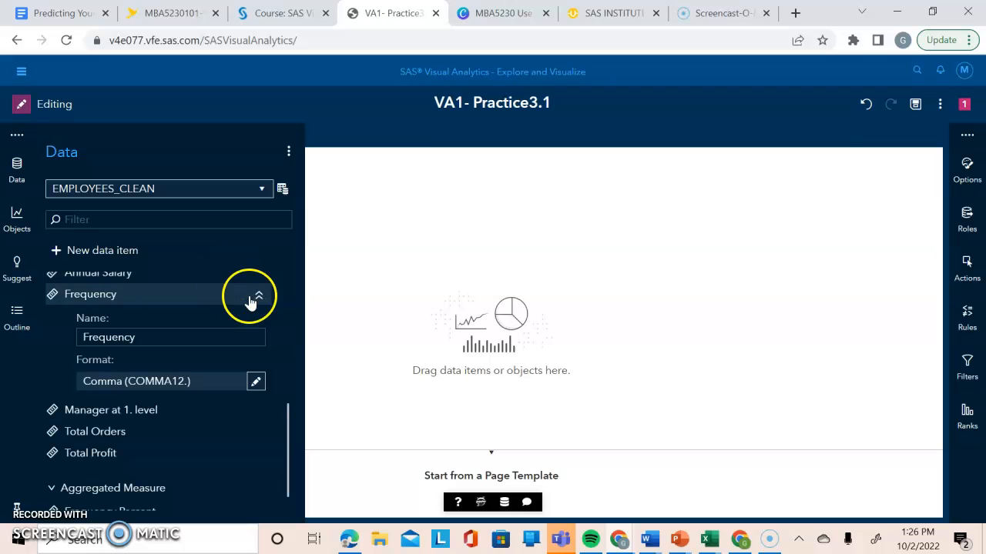
click(258, 302)
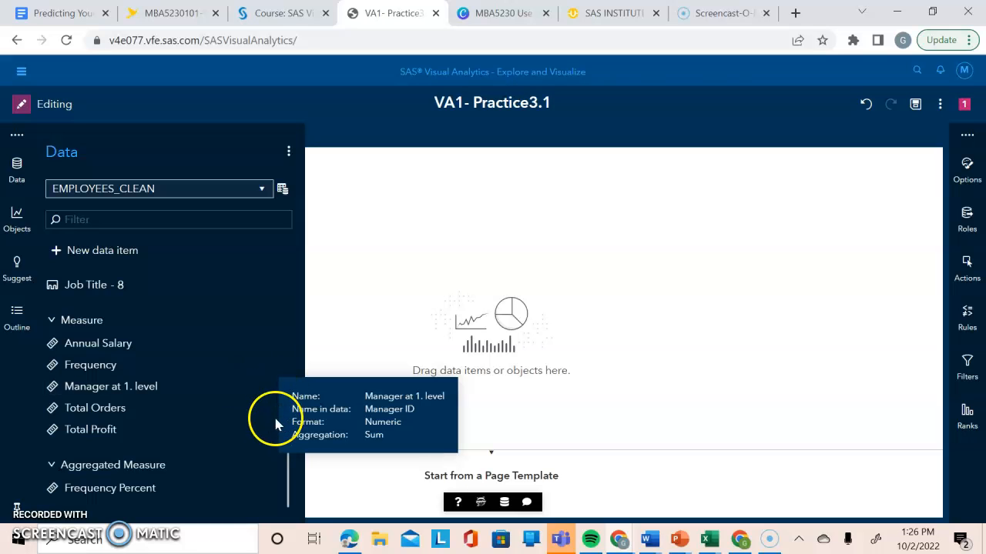
Change the classification of the Manager at 1. level data item from measure to Category.
click(259, 385)
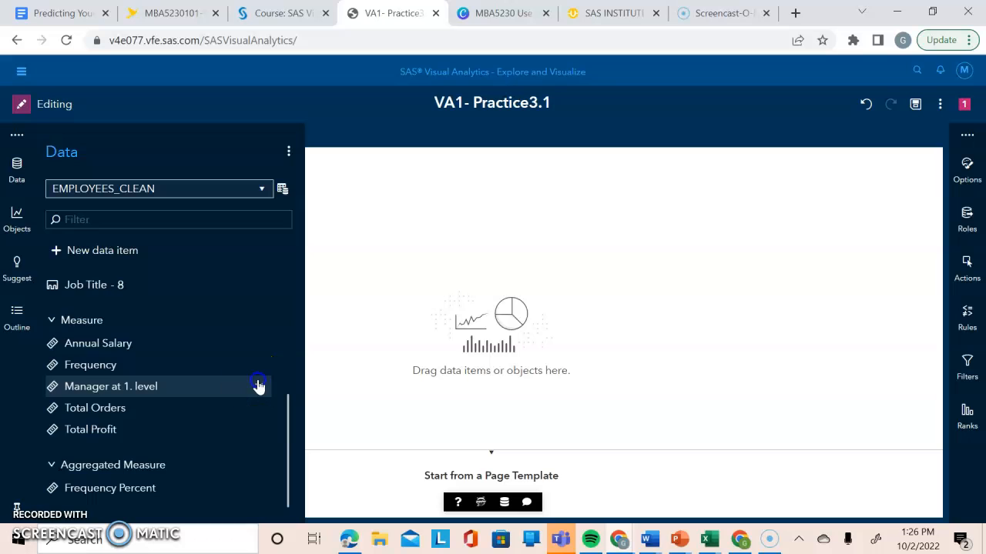
click(151, 433)
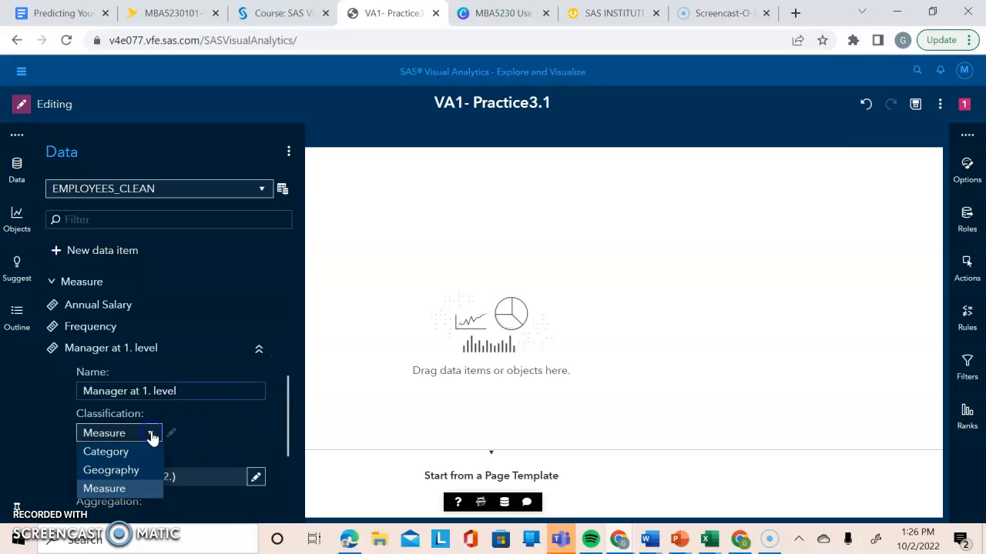
click(127, 453)
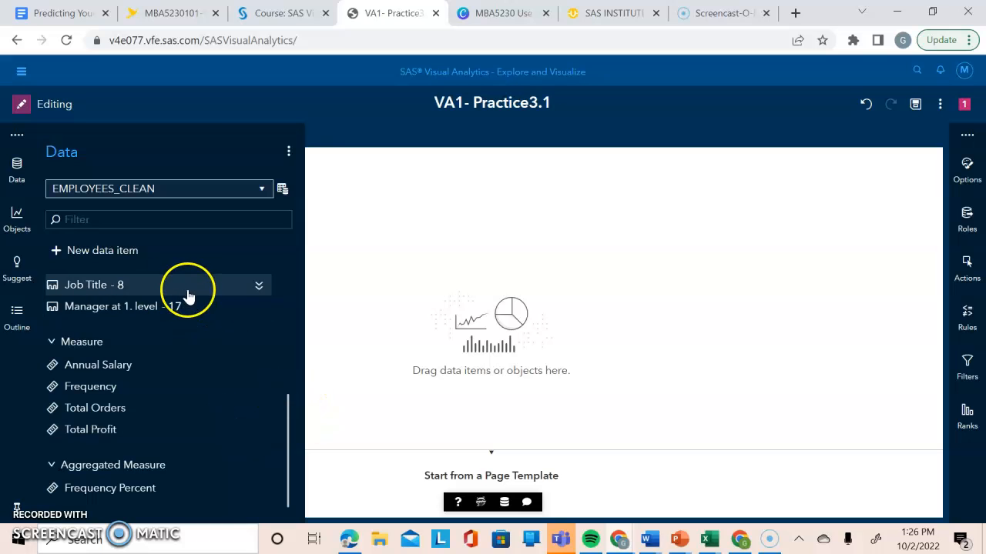
mouse_move(190, 308)
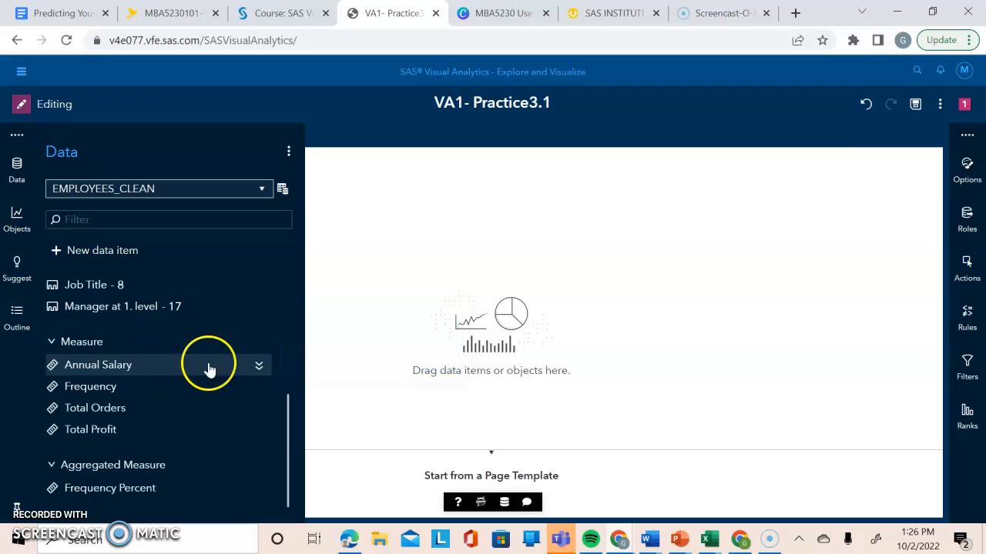
Set the Annual Salary measure's Dollar format to 2 decimals and collapse its properties.
click(258, 365)
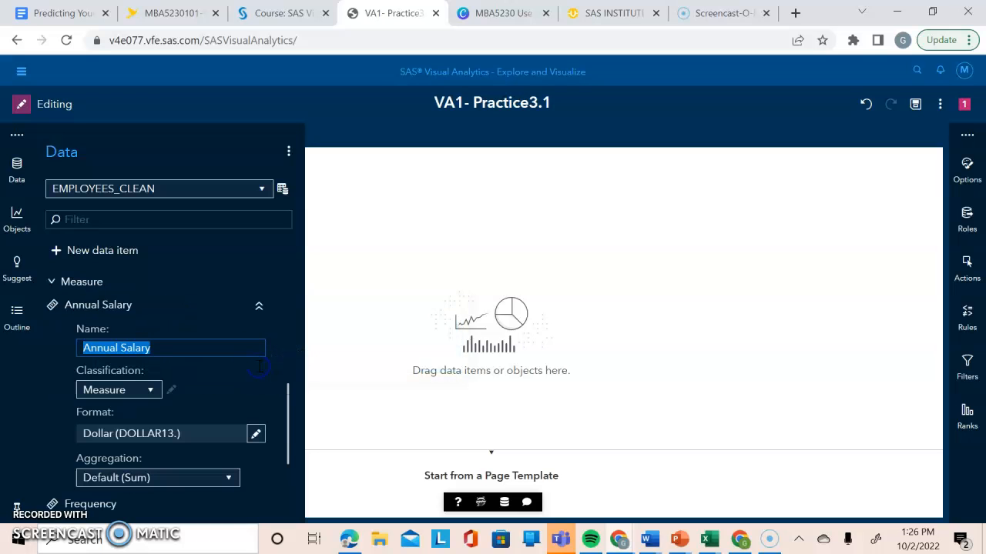
click(256, 437)
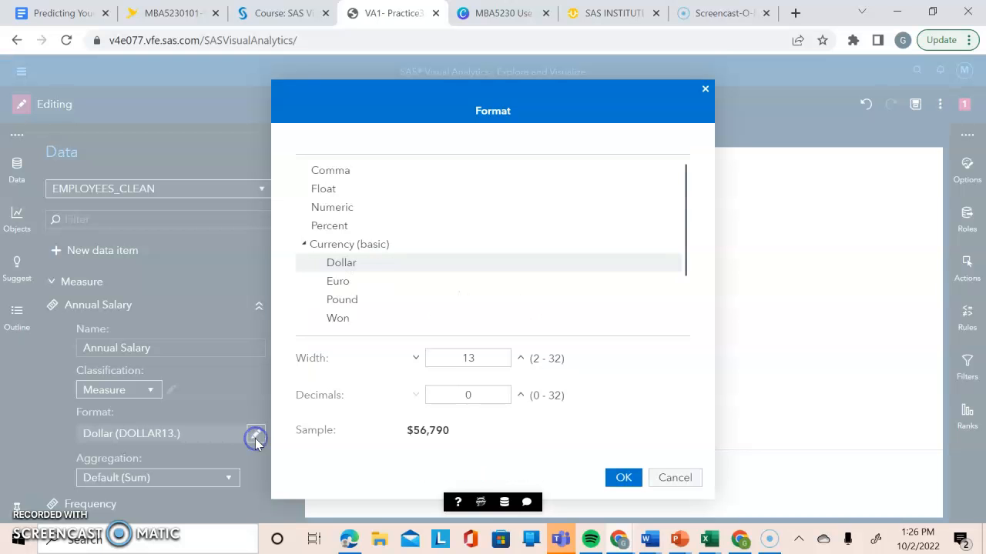
click(484, 396)
key(BackSpace)
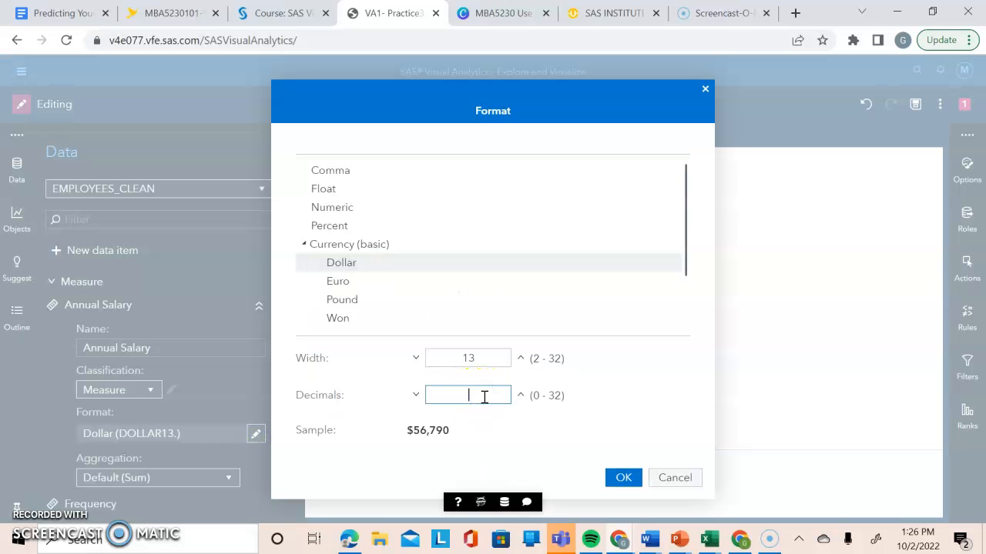
click(629, 479)
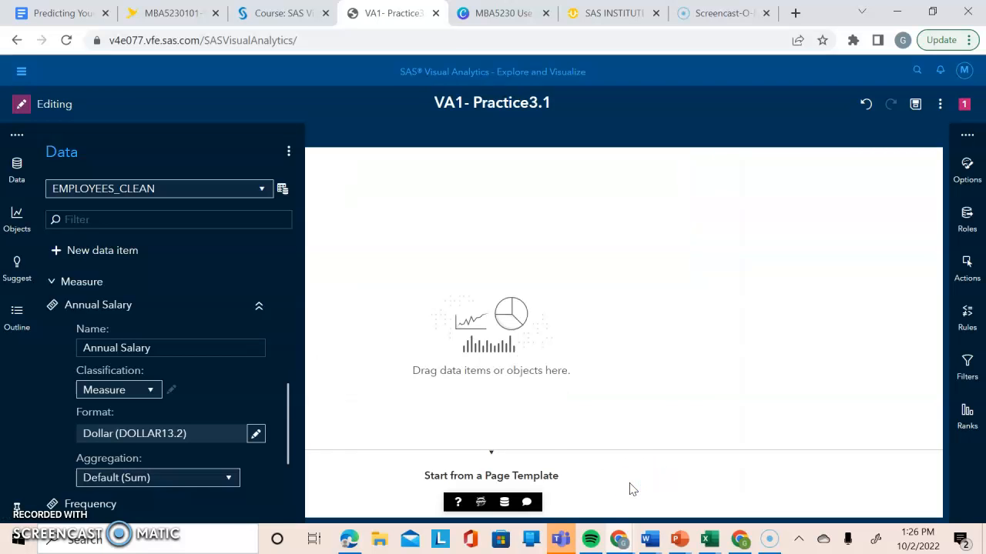
click(260, 308)
Rename the Employee ID data item as ID.
drag(290, 436, 295, 345)
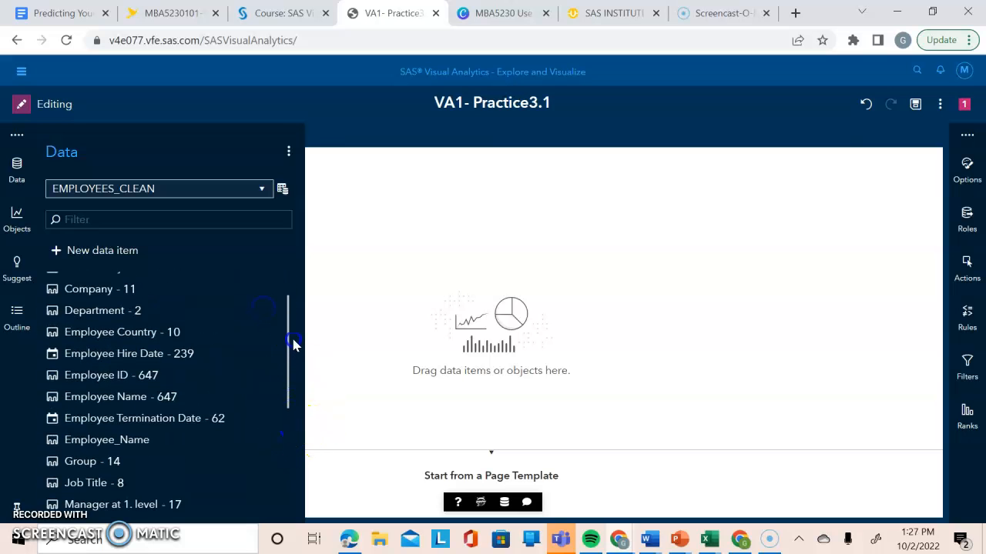
click(257, 375)
drag(124, 443, 141, 419)
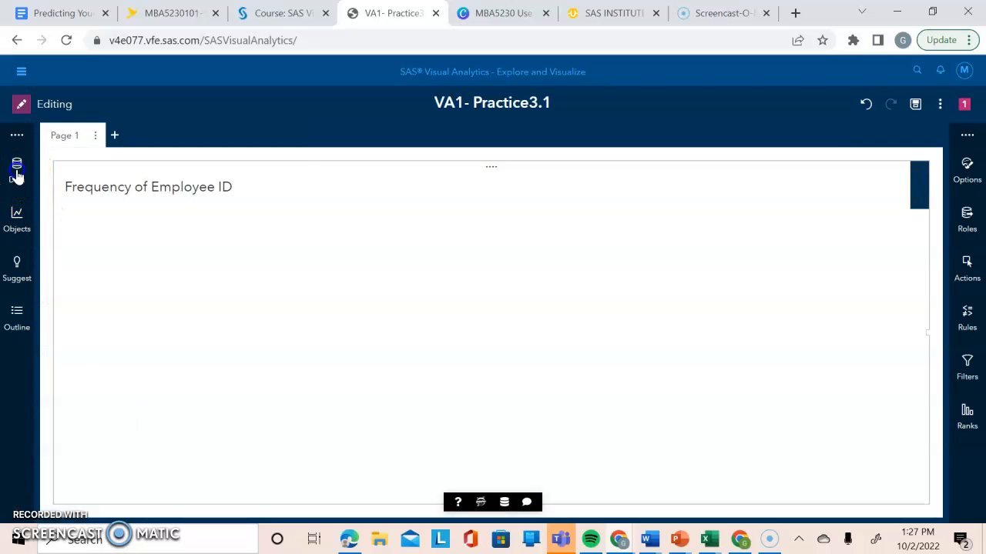
click(17, 171)
click(259, 376)
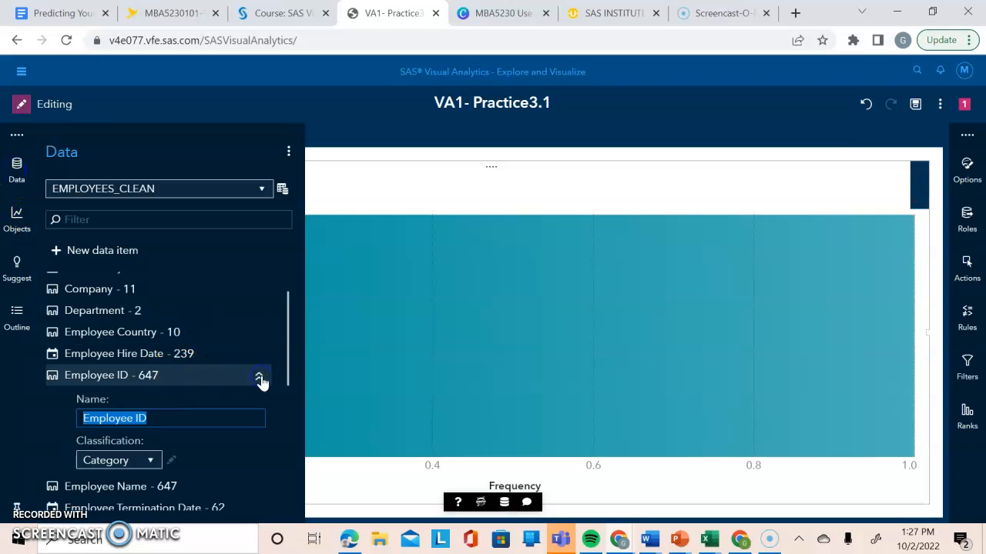
click(136, 418)
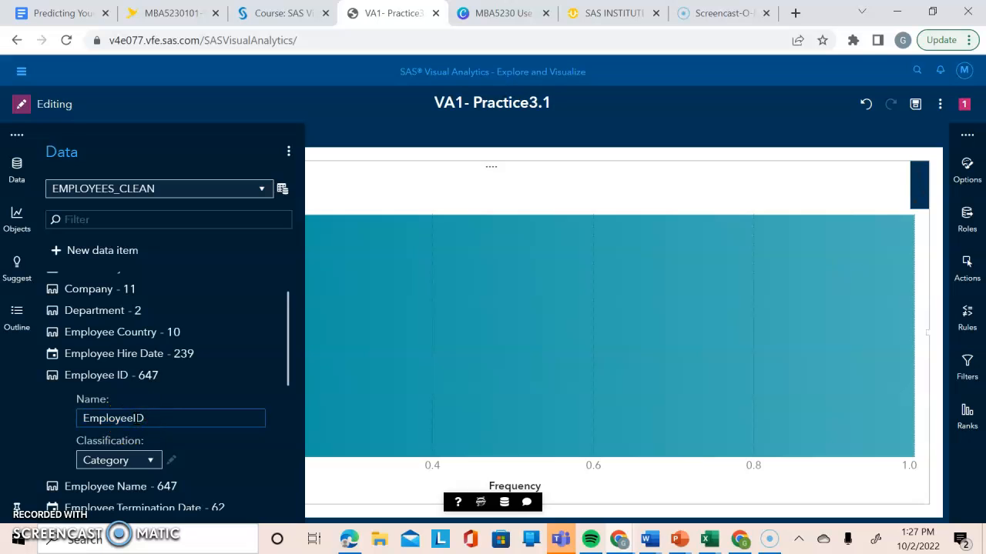
click(170, 418)
key(Return)
Rename the Employee_Name data item as Name.
scroll(168, 424, down, 3)
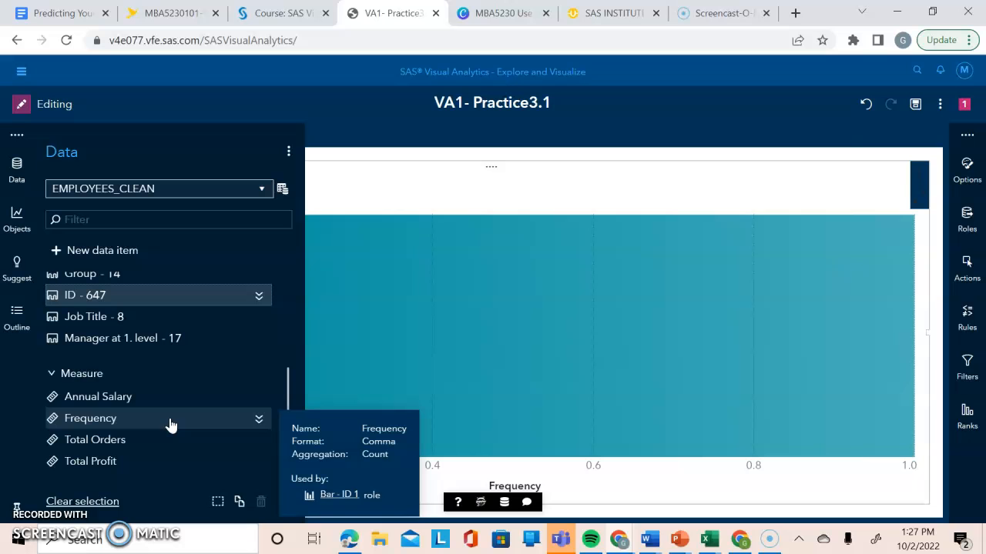
drag(288, 408, 297, 357)
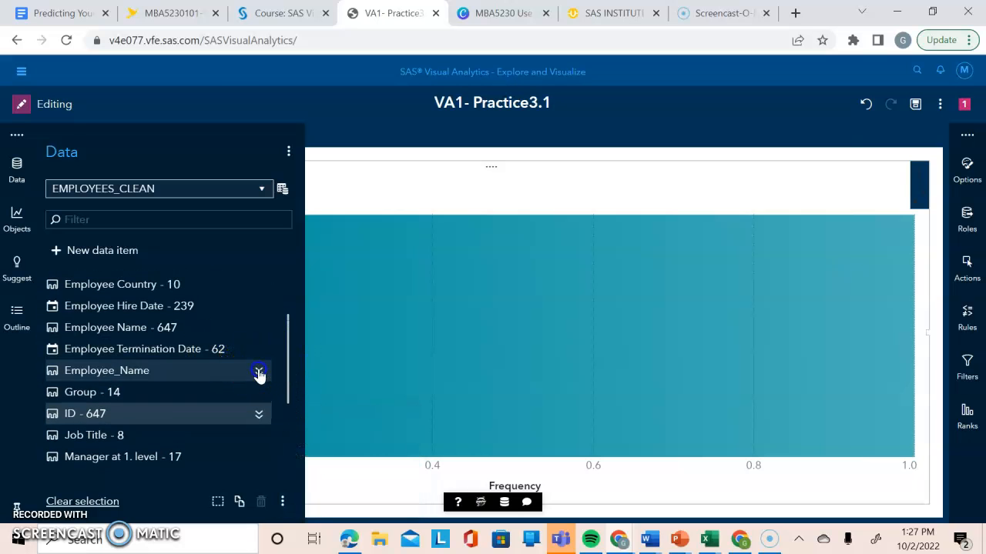
click(259, 372)
click(139, 413)
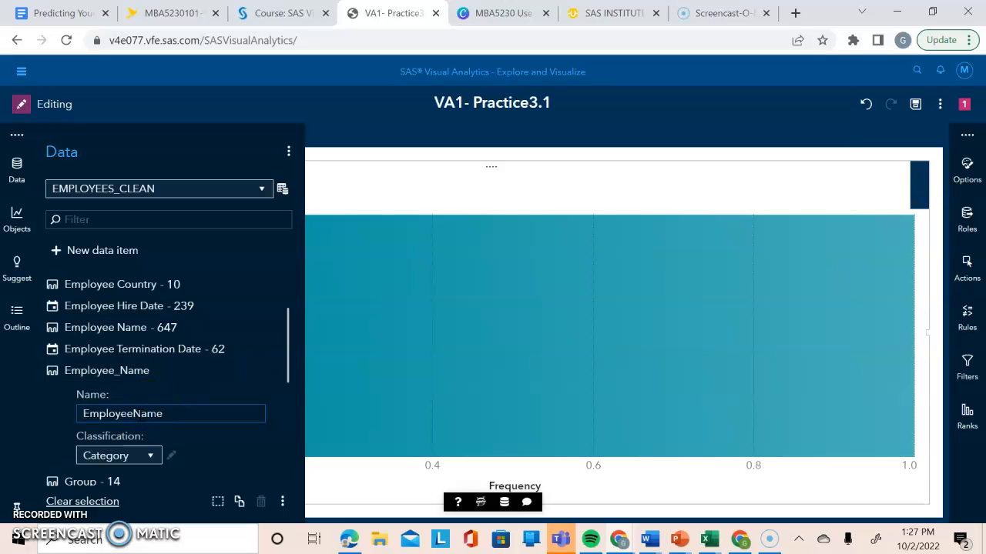
key(Return)
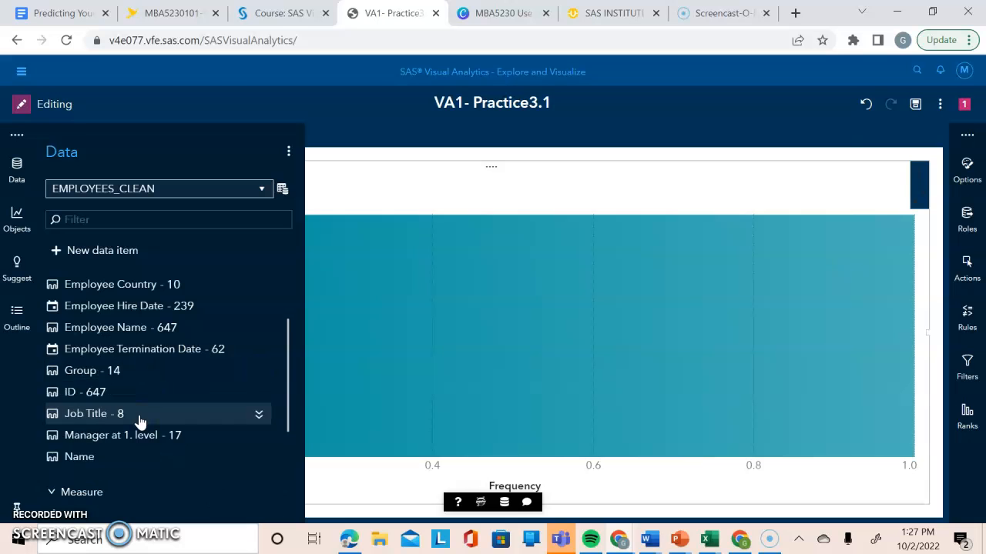
Rename the Manager at 1. level category as Manager ID and collapse its properties.
scroll(229, 390, down, 3)
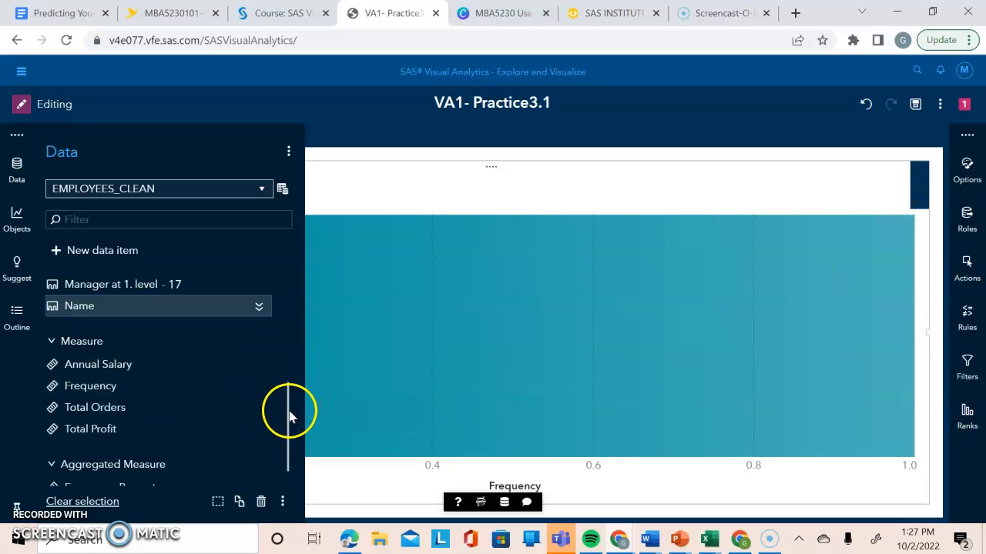
drag(288, 413, 289, 404)
click(259, 326)
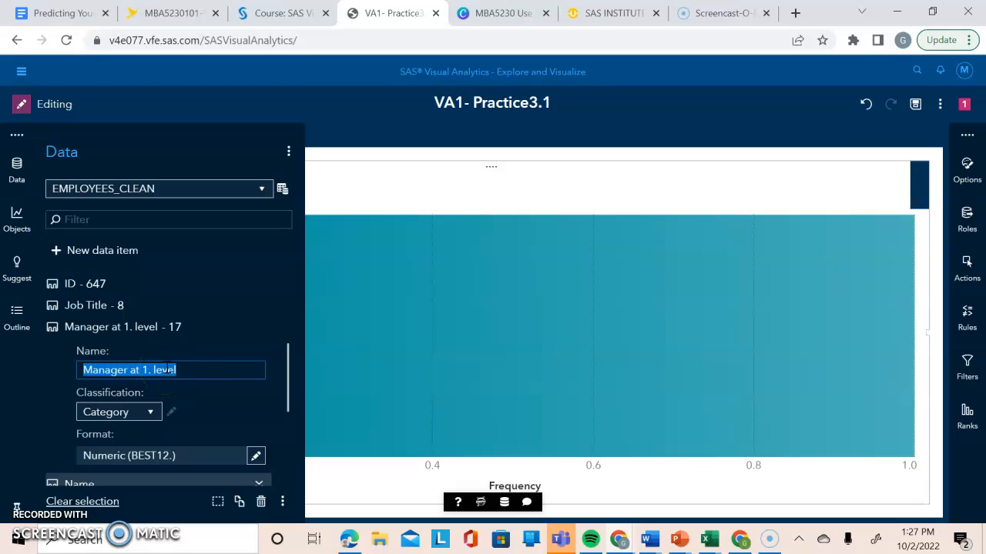
click(183, 369)
key(BackSpace)
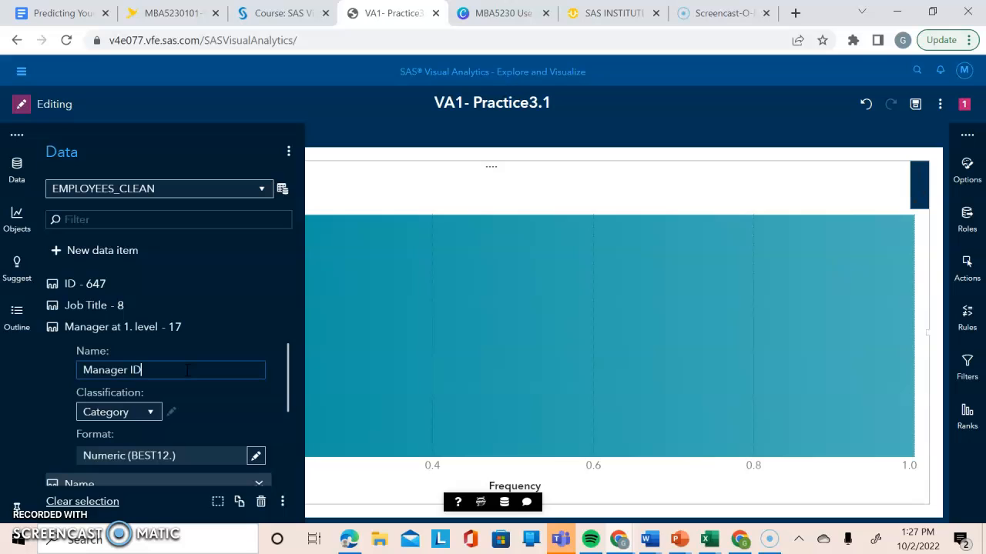
key(Return)
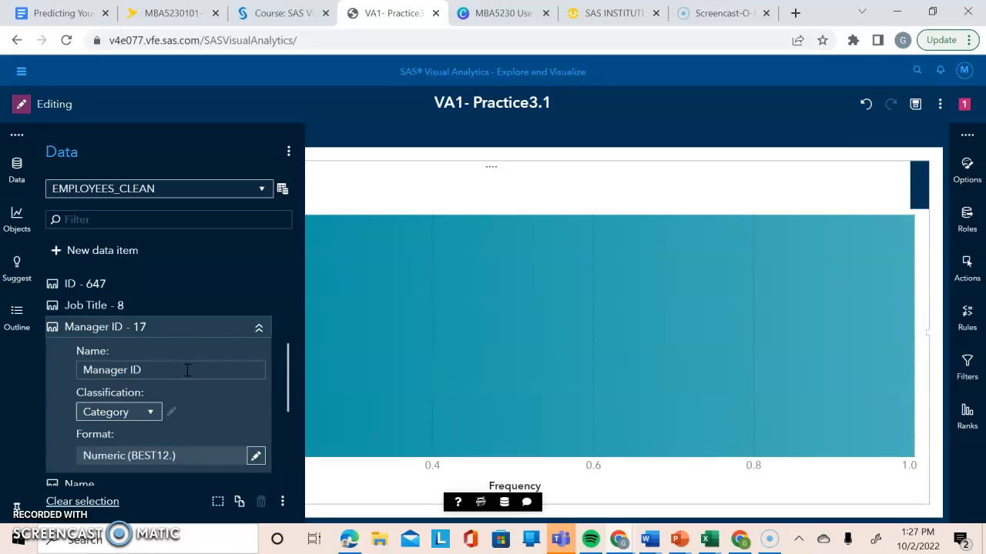
click(259, 328)
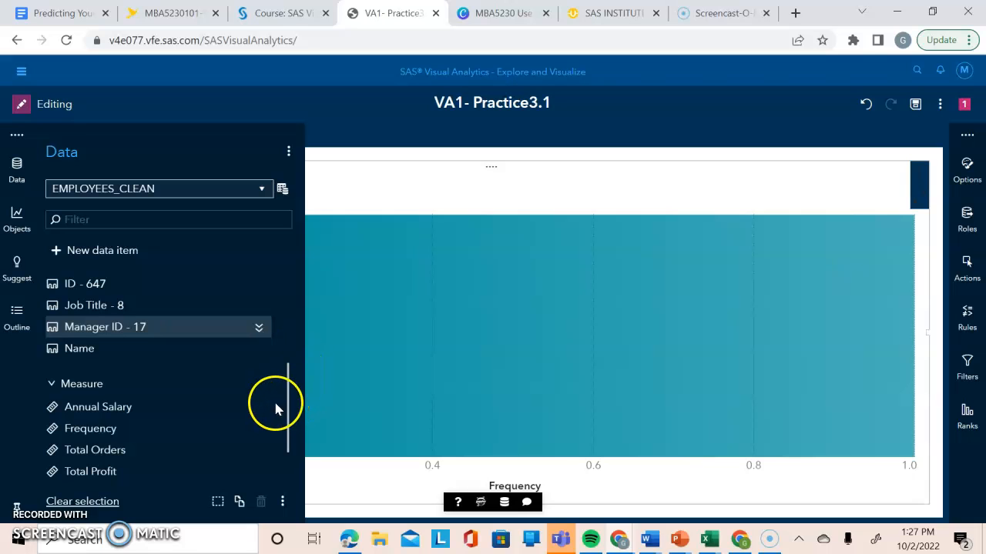
Rename the Frequency measure in EMPLOYEES_CLEAN as Number of Employees and collapse its properties.
drag(286, 407, 224, 420)
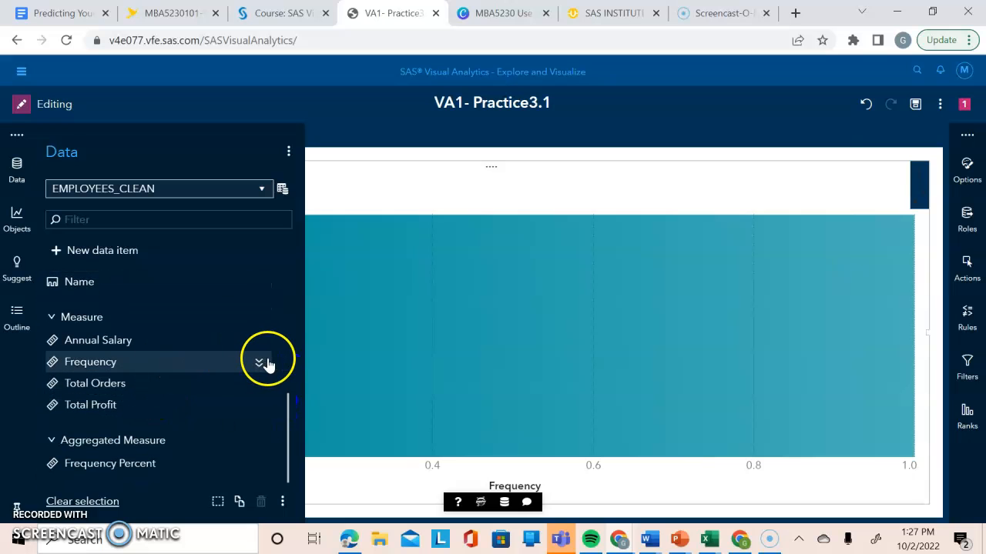
click(260, 362)
double_click(183, 405)
key(BackSpace)
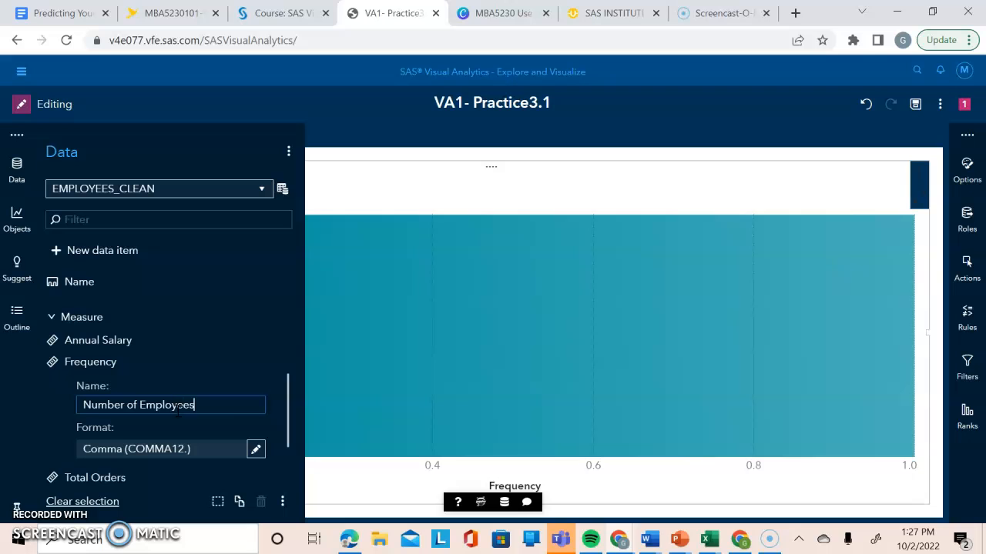
key(Return)
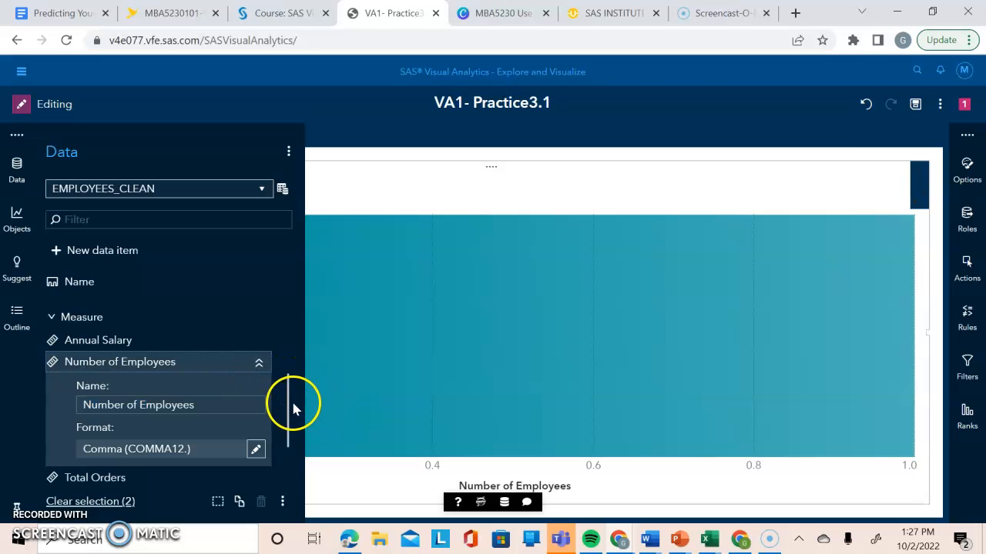
click(259, 363)
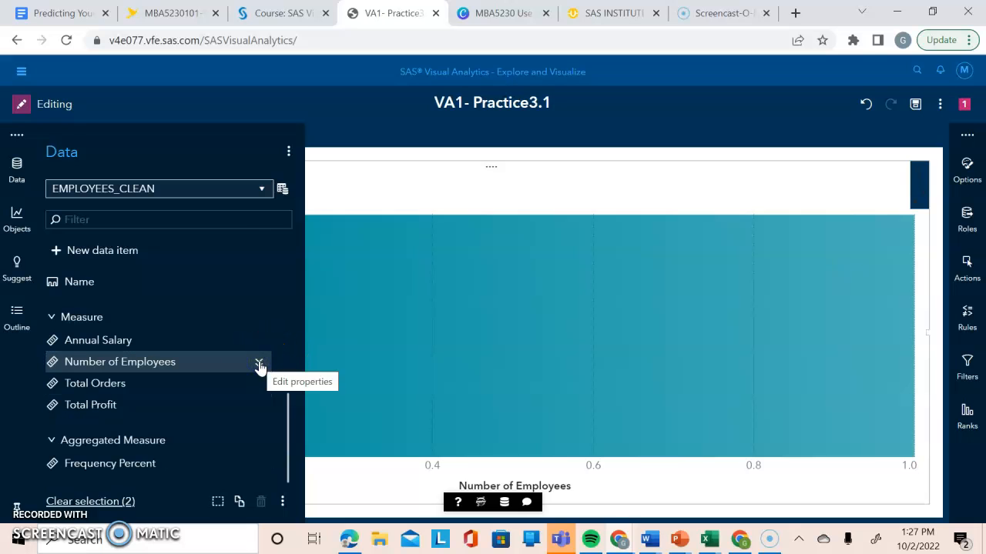
Refresh the EMPLOYEES_CLEAN data source and save its prepared data items as the data view EMPLOYEES_CLEAN_View_1.
click(282, 188)
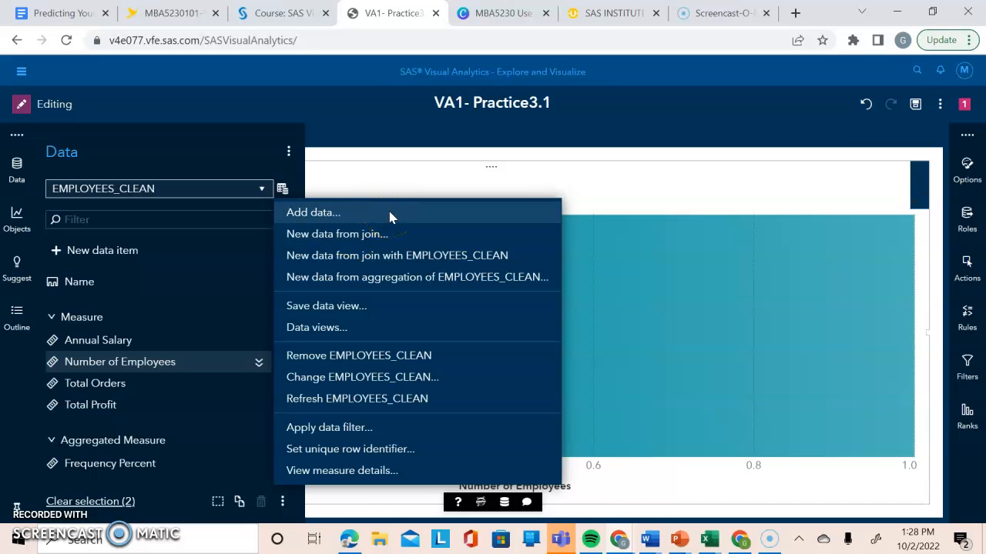
click(358, 399)
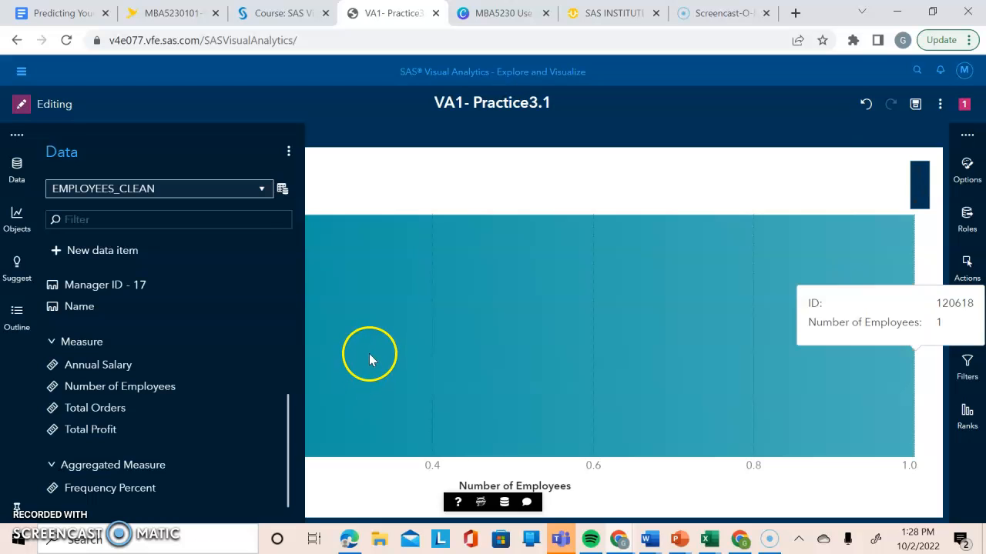
click(283, 189)
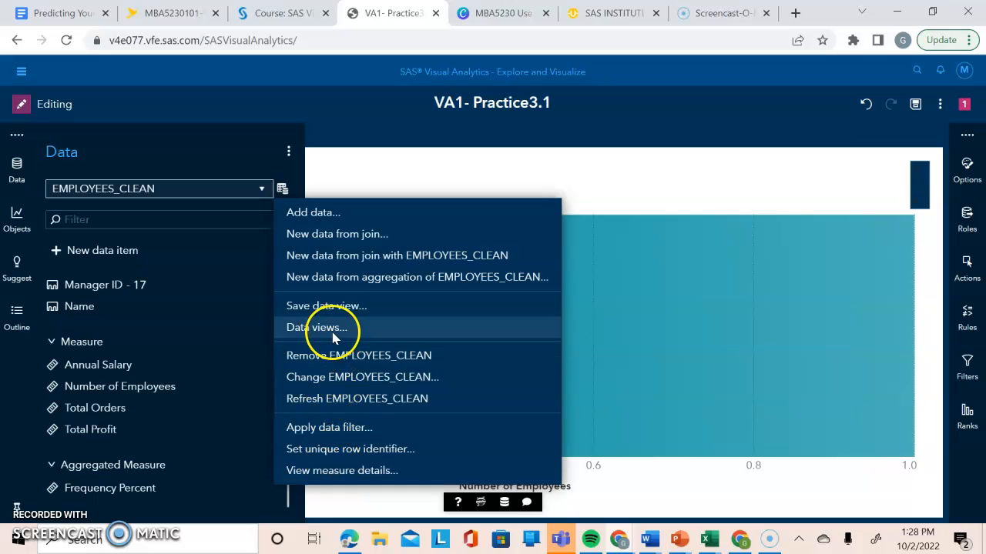
click(331, 308)
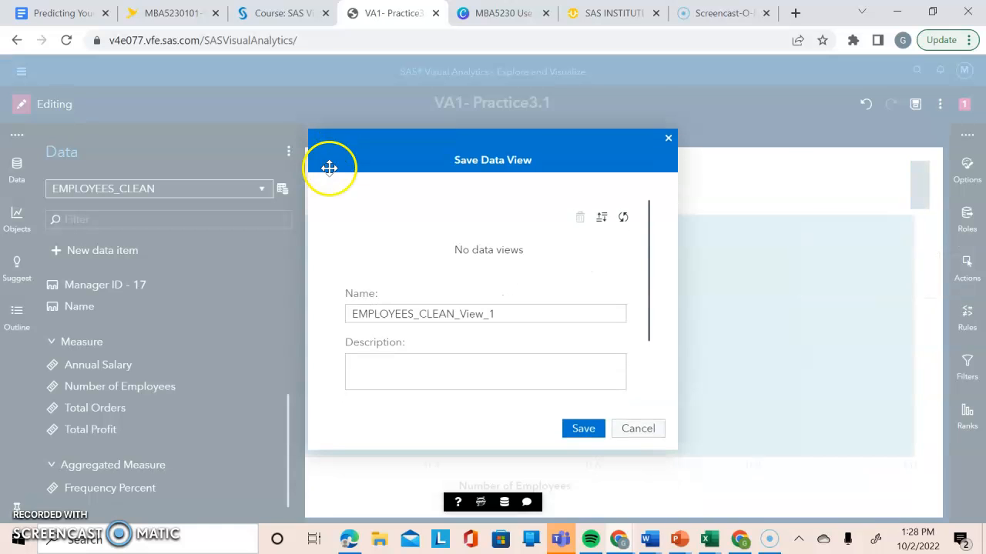
click(583, 428)
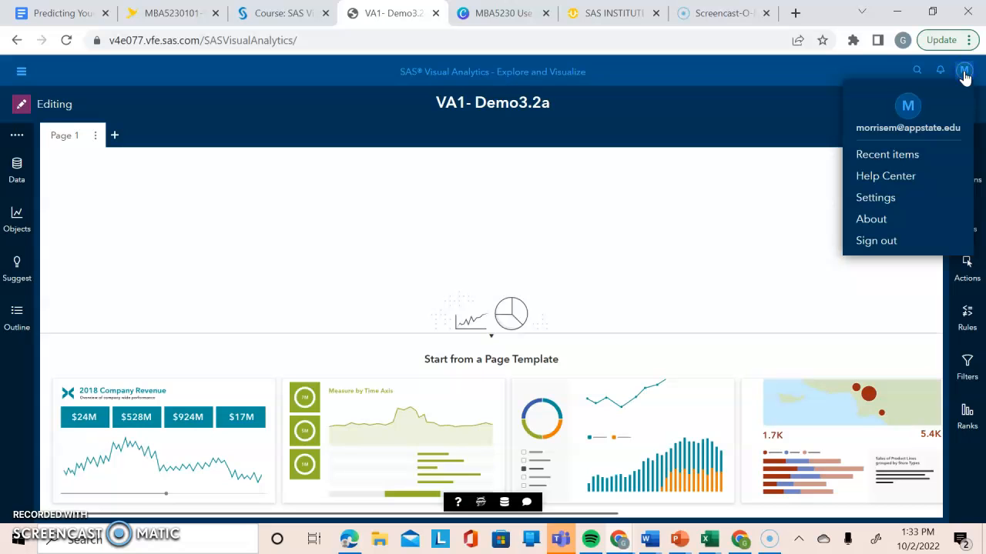
Set the default title for new graphs to No title in the SAS Visual Analytics general settings and close the settings.
click(887, 202)
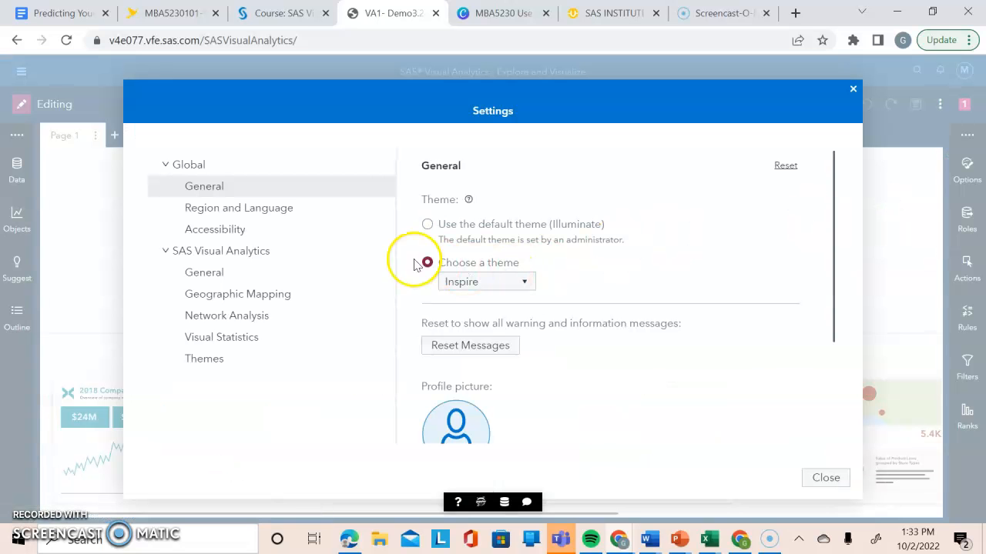
click(196, 272)
drag(832, 179, 800, 391)
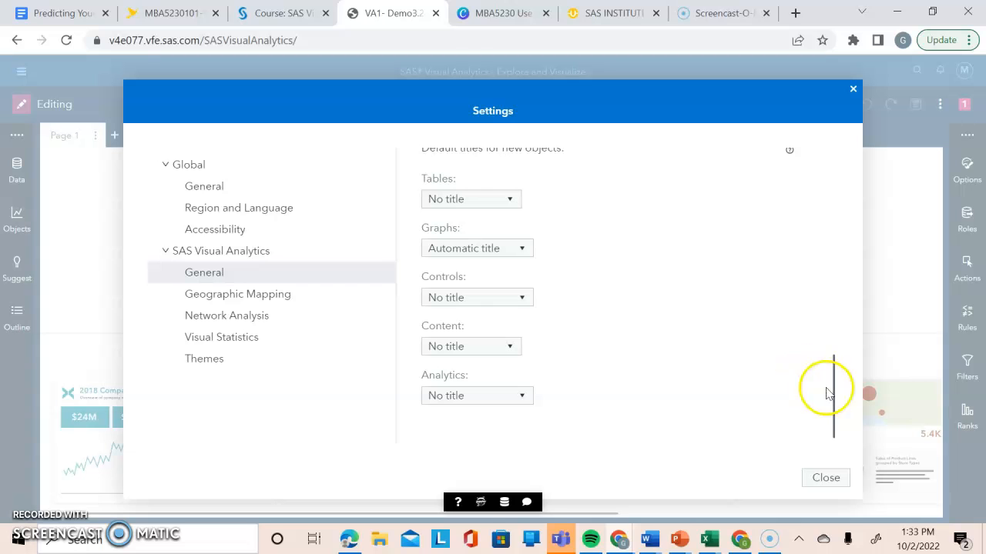
click(490, 256)
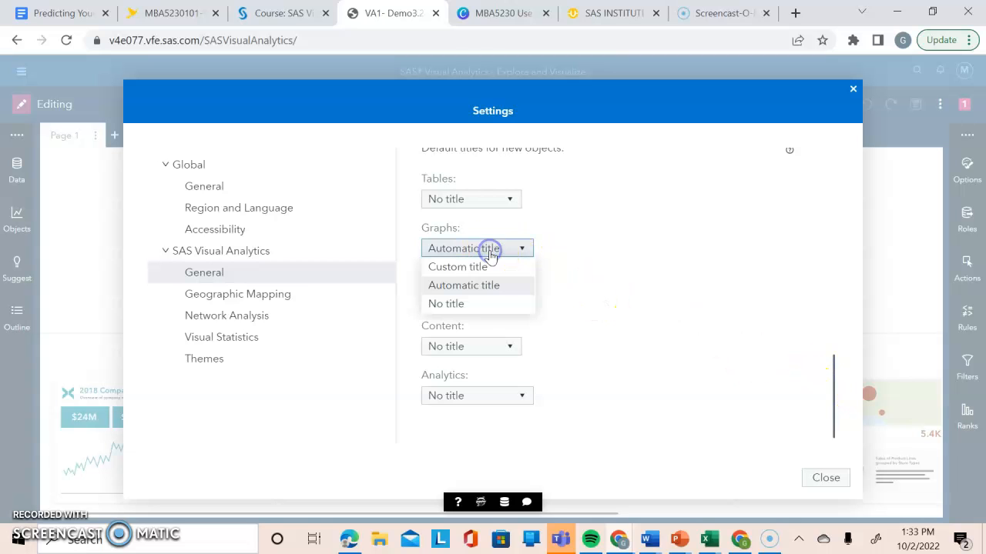
click(475, 307)
click(825, 479)
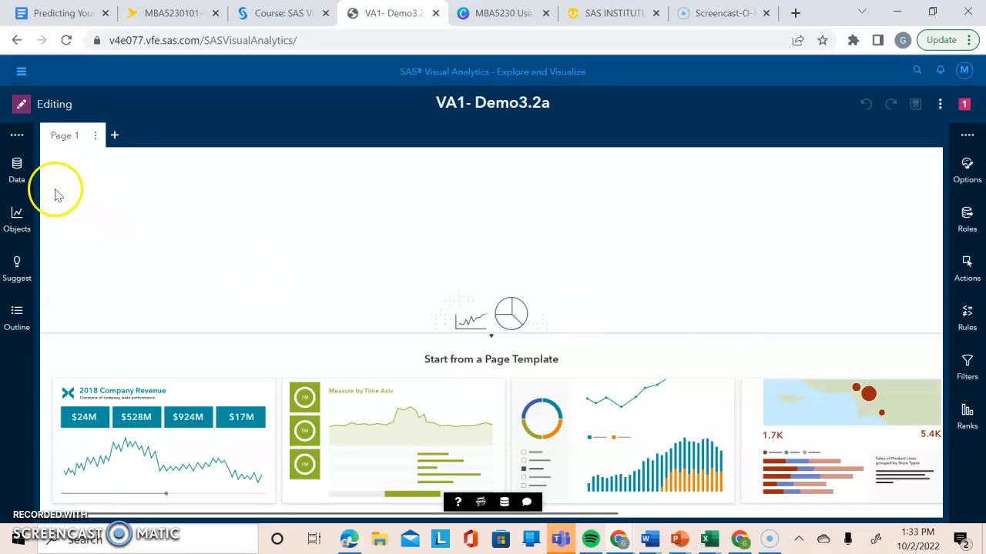
Add the Profit measure to the empty Page 1 canvas as a histogram.
click(20, 177)
click(287, 322)
drag(287, 322, 269, 453)
drag(146, 412, 521, 309)
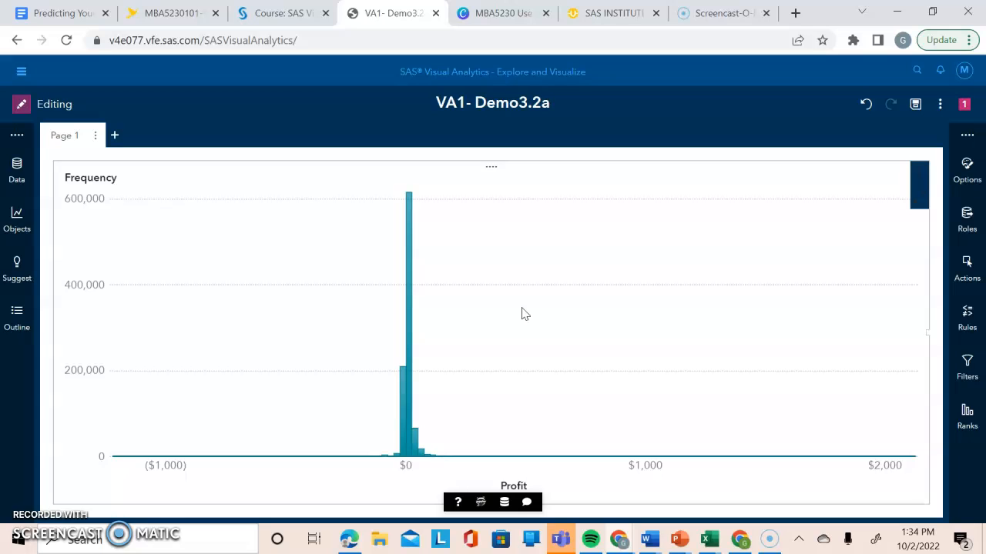
Replace Frequency with Frequency Percent in the Profit histogram's frequency role.
click(967, 215)
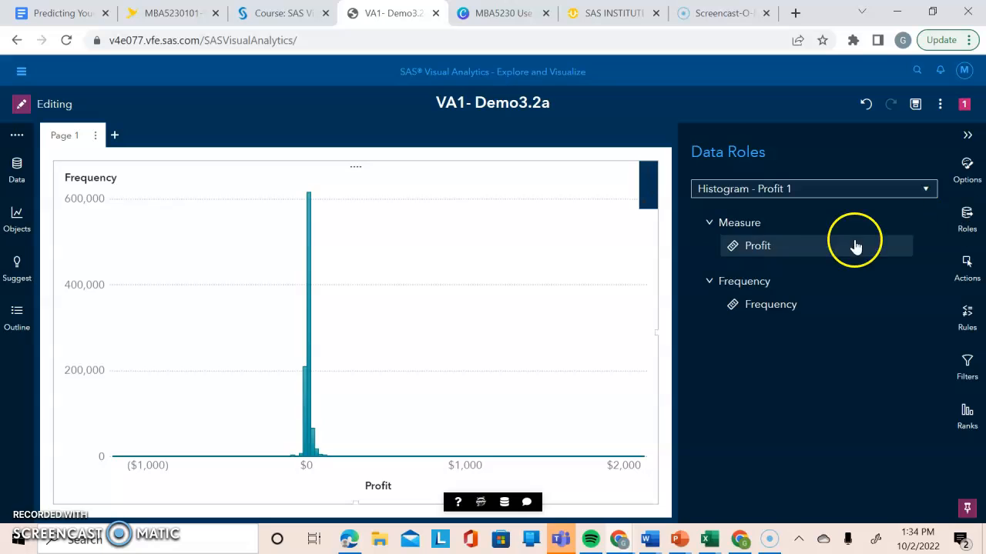
mouse_move(763, 251)
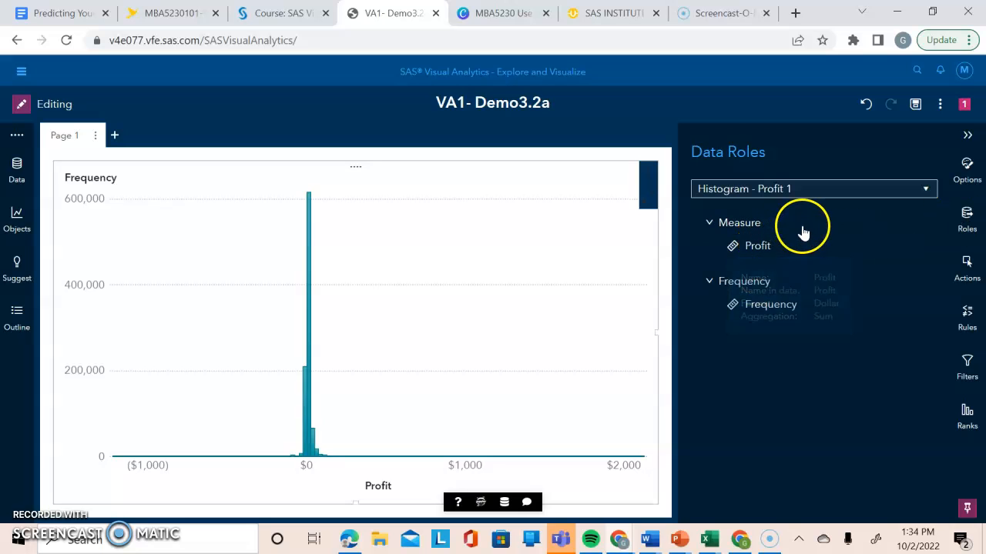
mouse_move(797, 311)
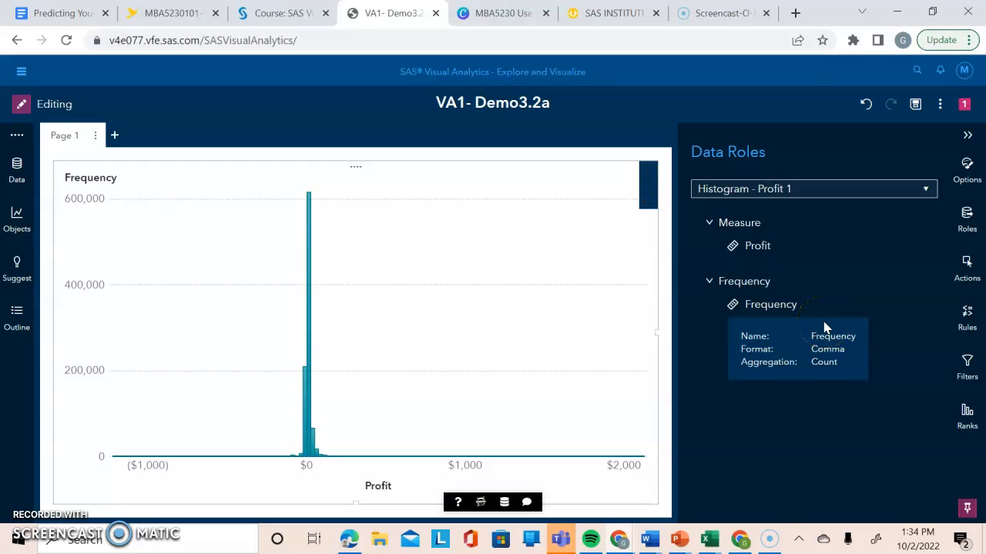
click(770, 310)
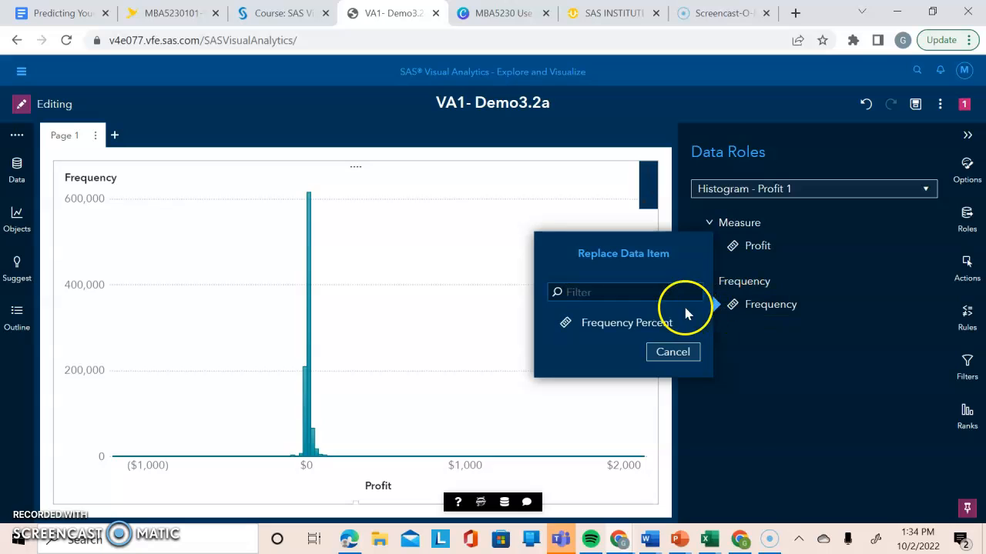
click(651, 326)
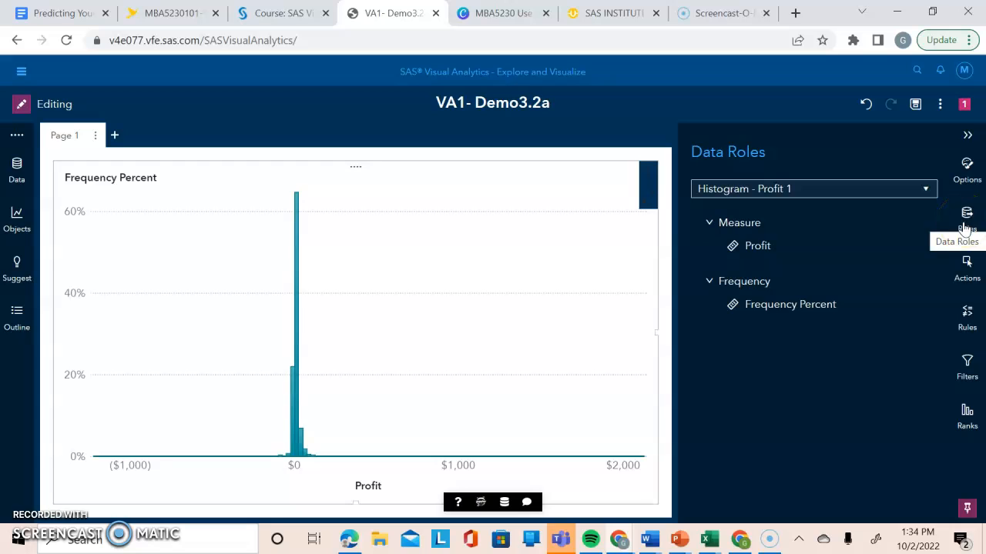
Name the histogram object Distribution of Profit and set its title to Automatic title.
click(968, 179)
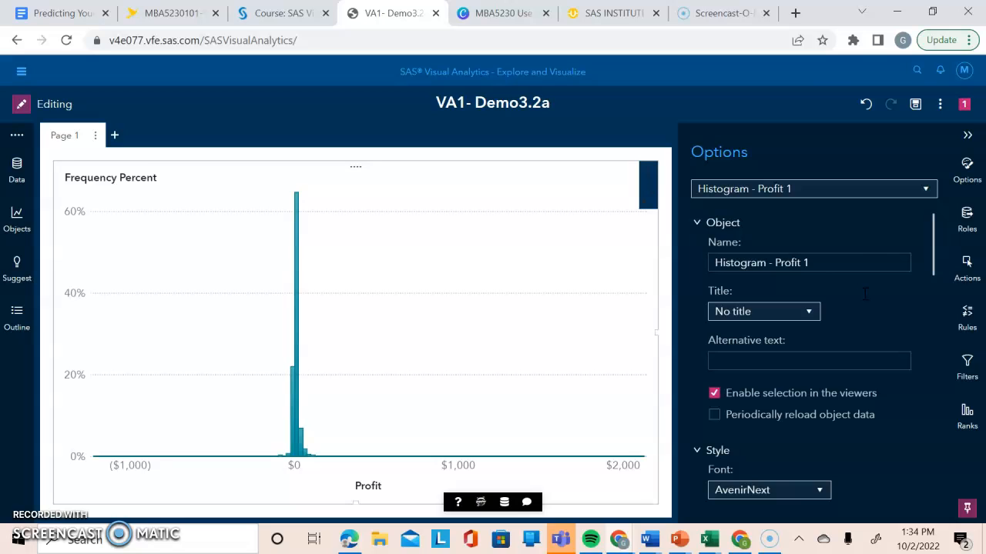
click(830, 263)
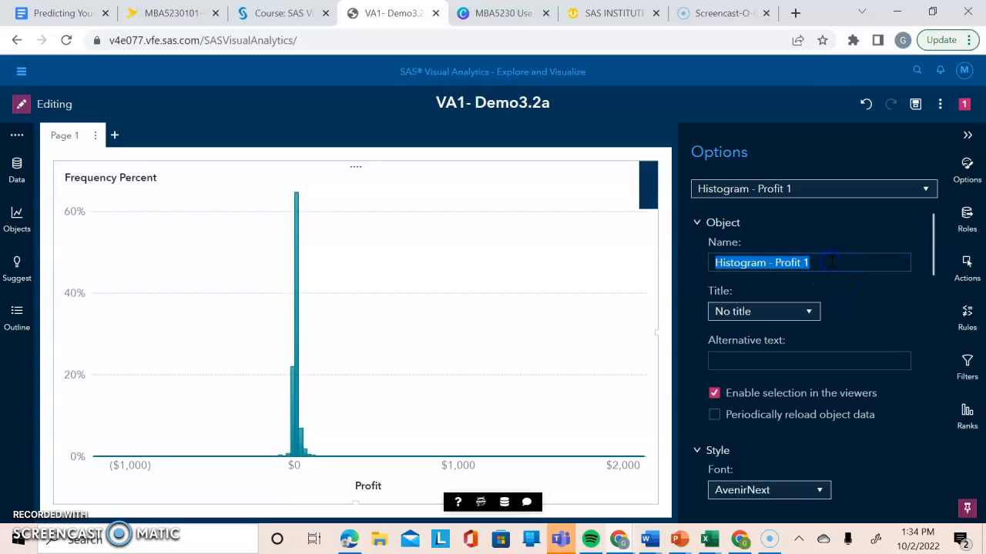
key(BackSpace)
text(D)
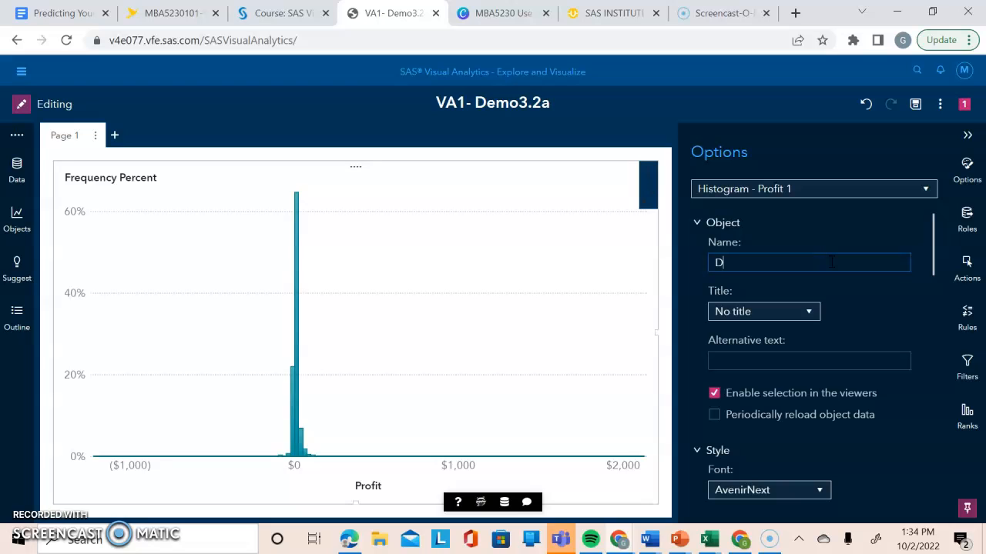
text(istribution of Profit)
click(859, 265)
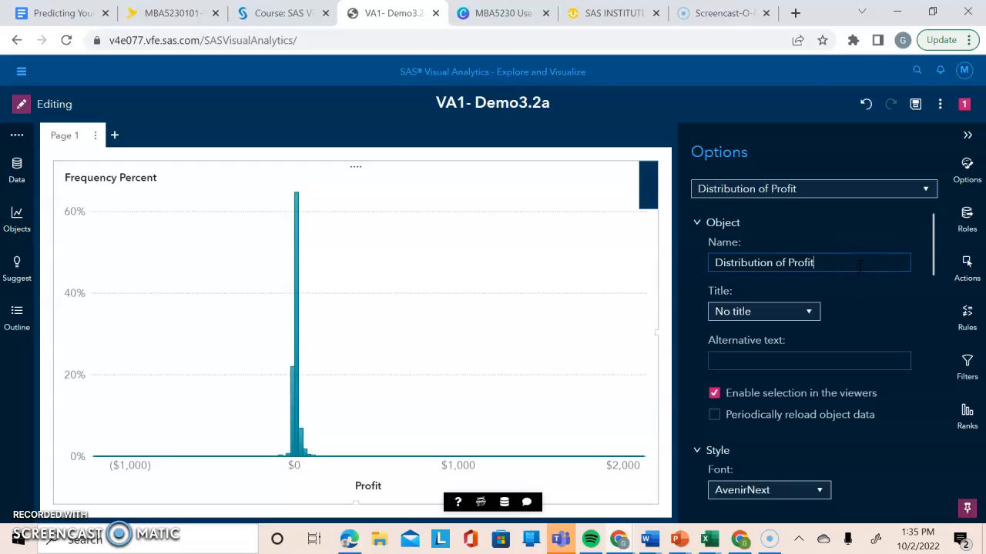
click(809, 313)
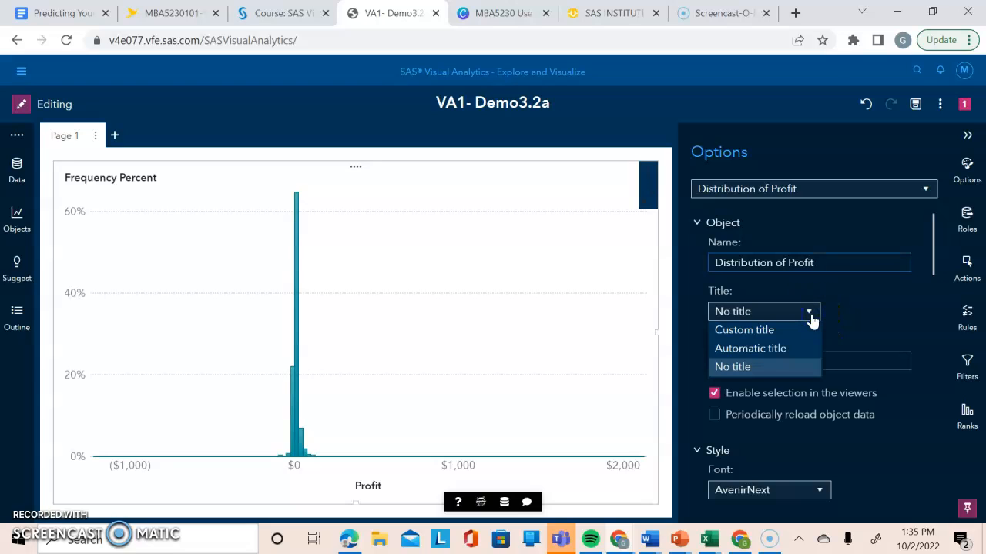
click(789, 349)
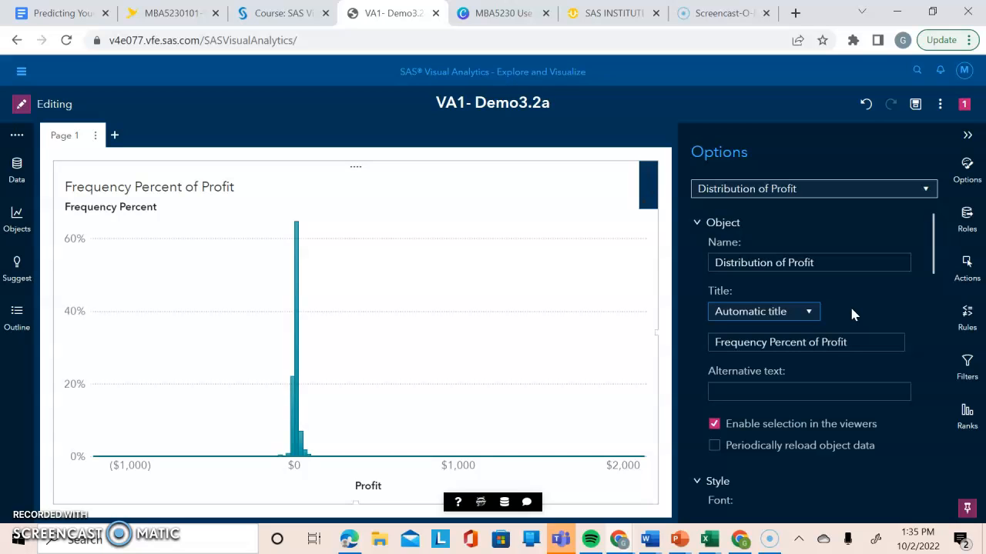
Maximize the Profit histogram to examine its detail table, and restore it to its normal size on the page.
click(647, 186)
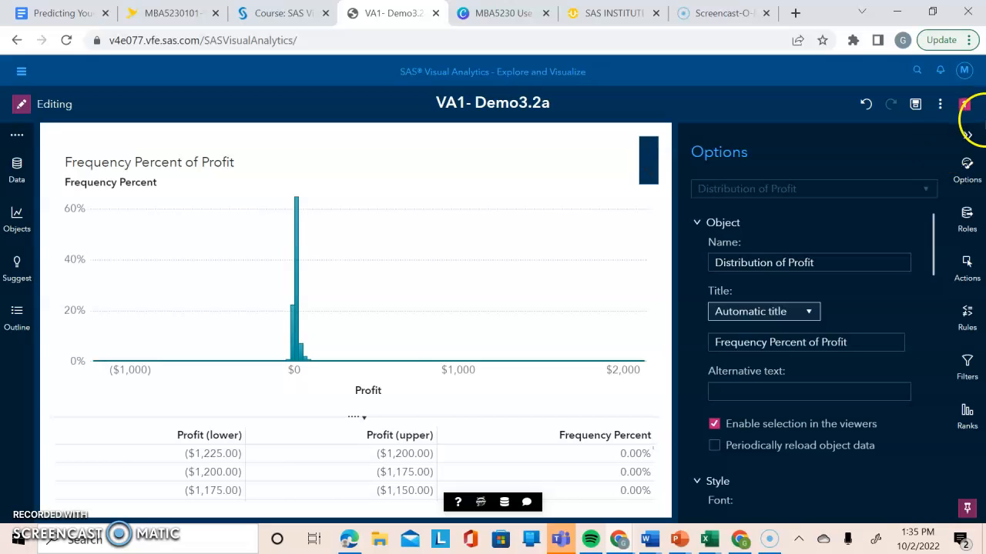
click(967, 134)
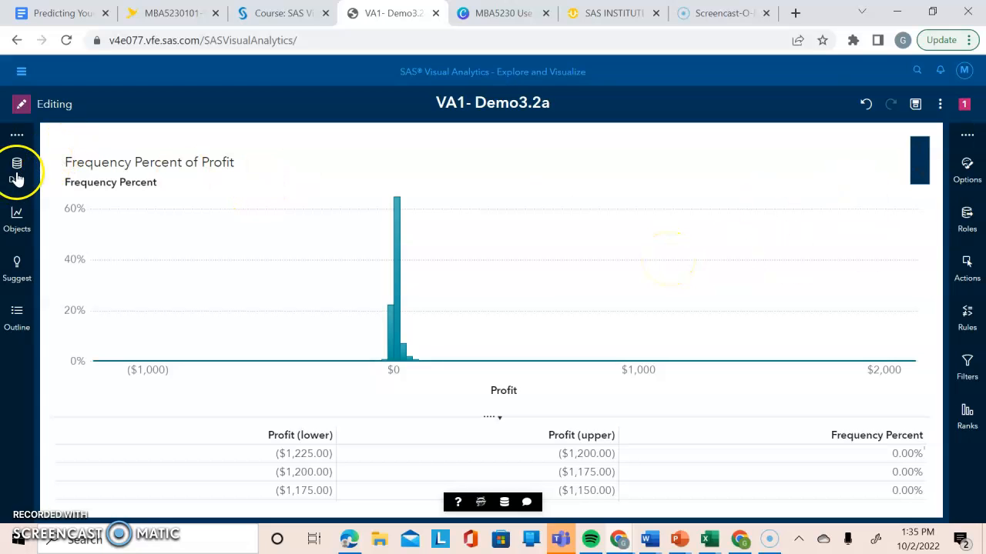
click(15, 219)
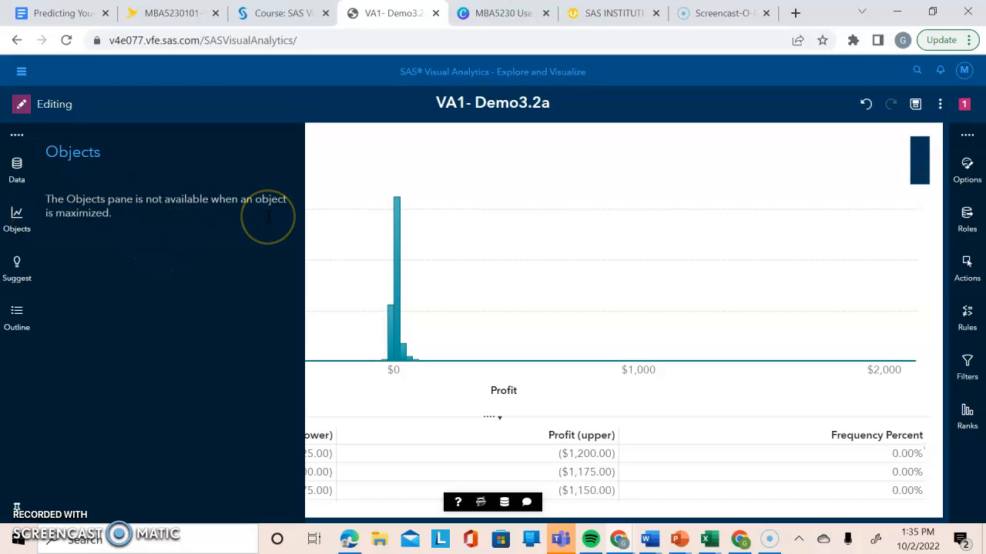
click(918, 160)
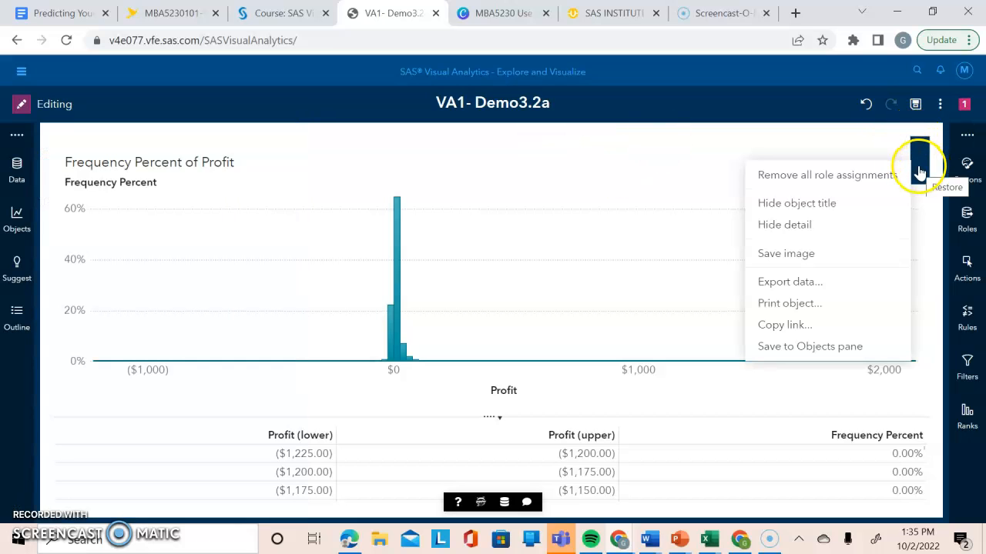
click(918, 165)
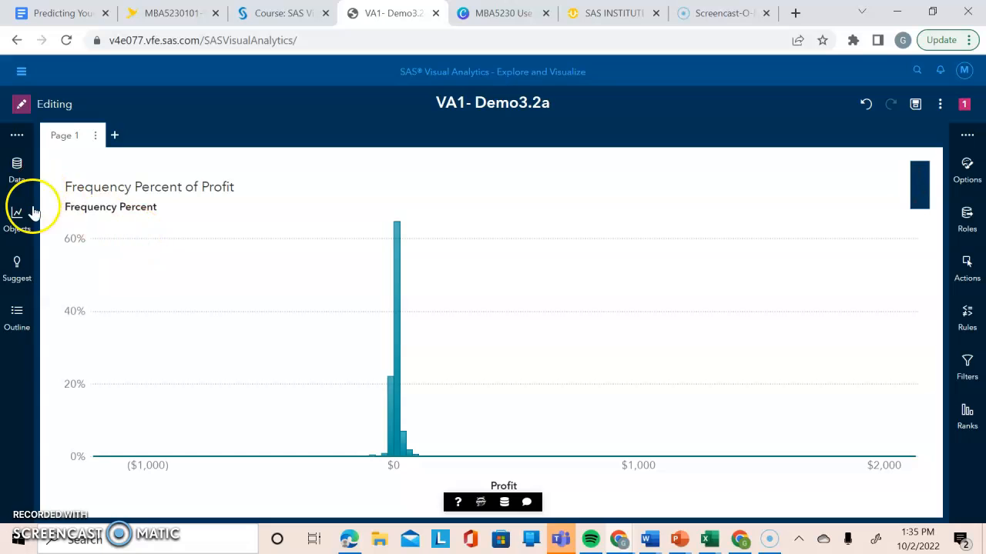
Add an empty crosstab above the Profit histogram on Page 1 and select it.
click(10, 226)
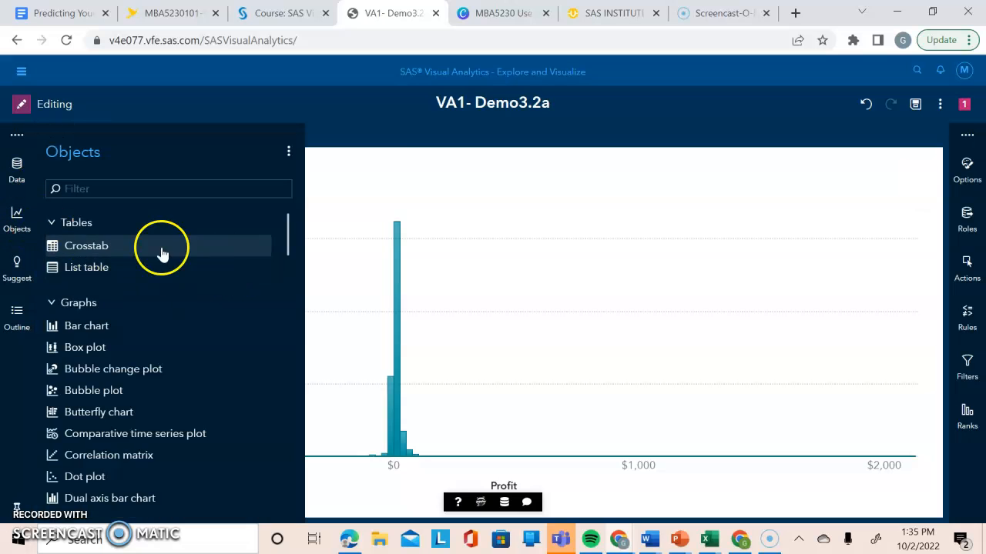
drag(97, 258, 500, 312)
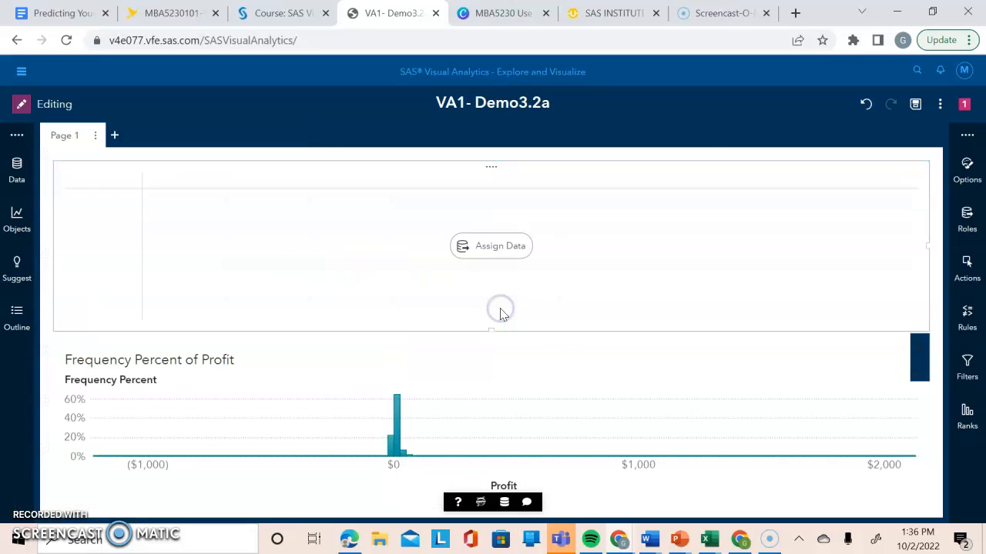
click(555, 276)
click(625, 259)
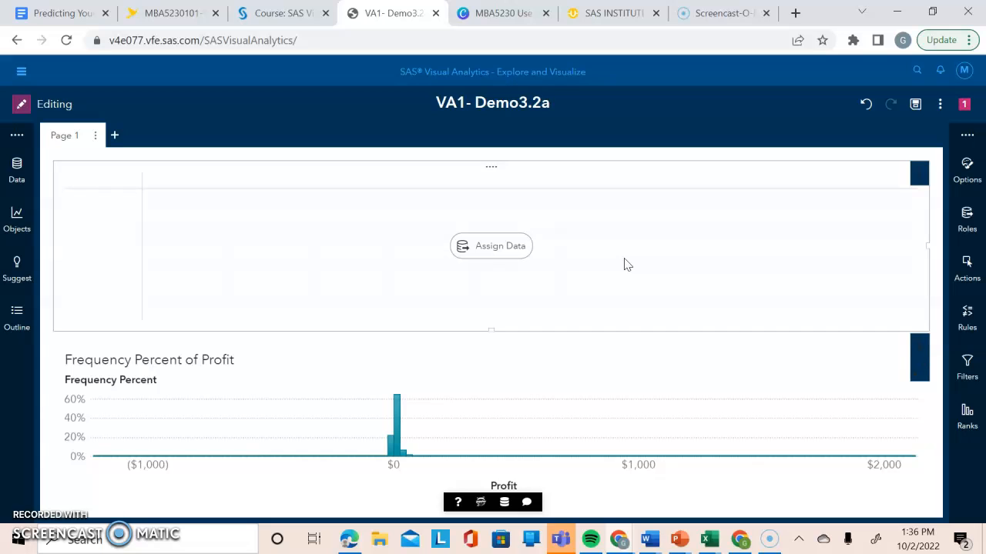
Assign Order Type to the rows role of the empty crosstab on Page 1.
click(974, 223)
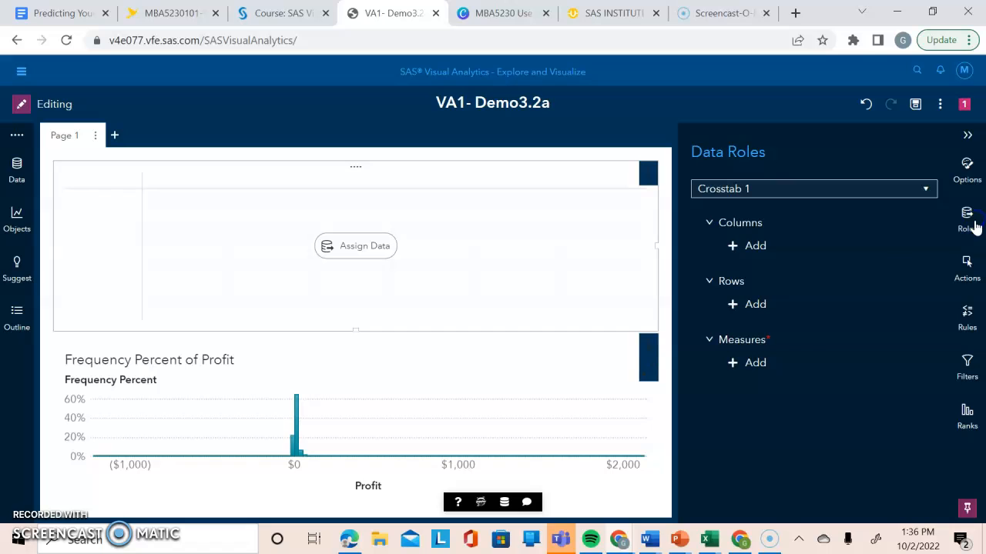
click(735, 306)
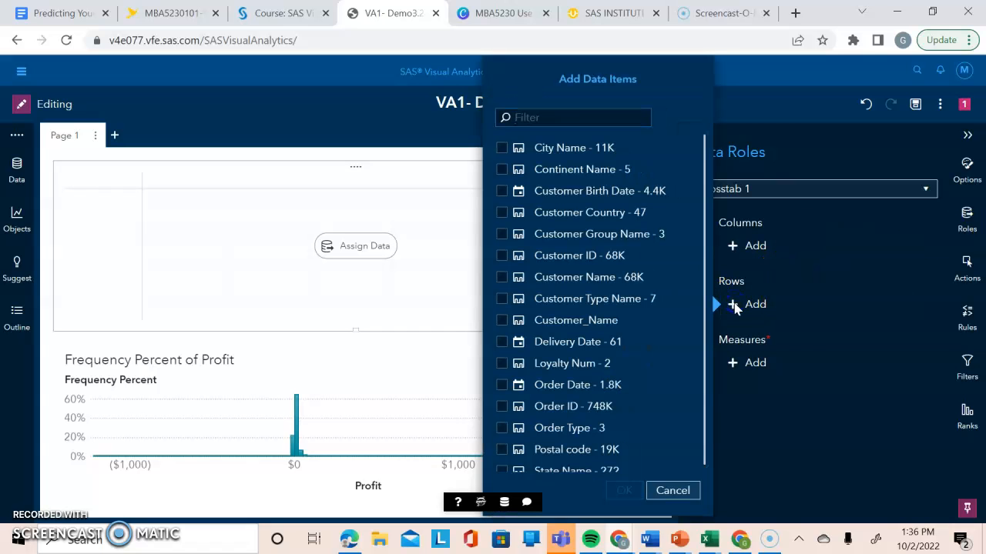
click(502, 429)
click(623, 490)
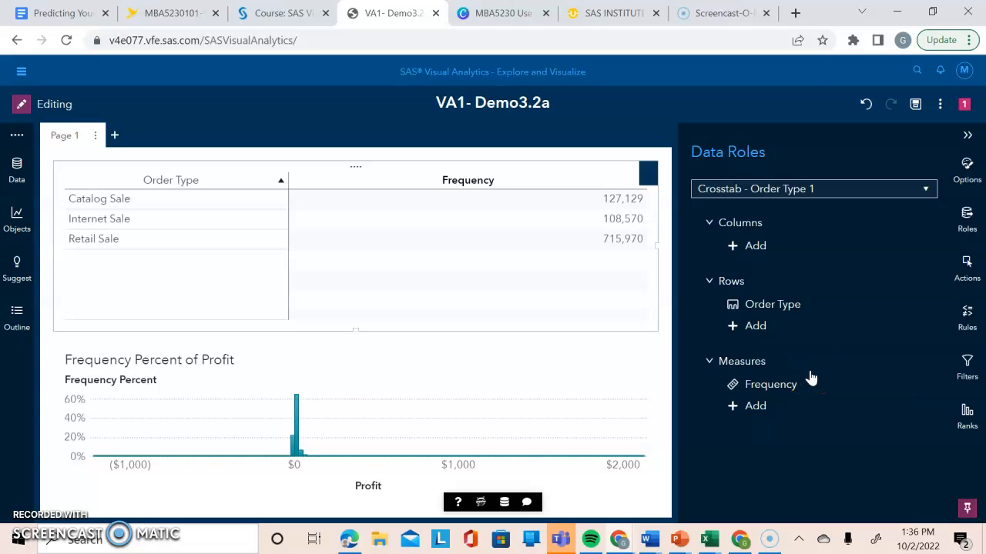
Add Profit to the Order Type crosstab's measures and remove Frequency from them.
click(756, 407)
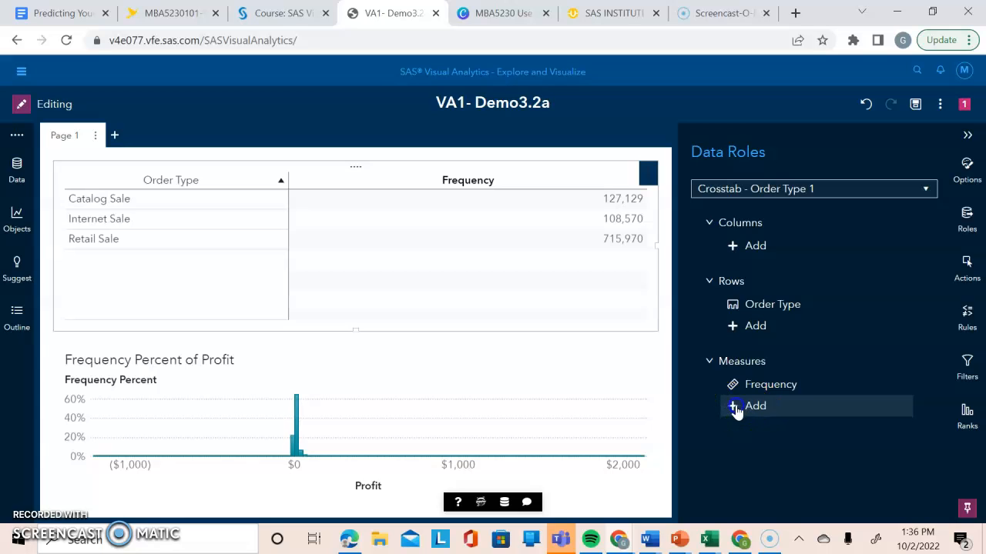
click(521, 398)
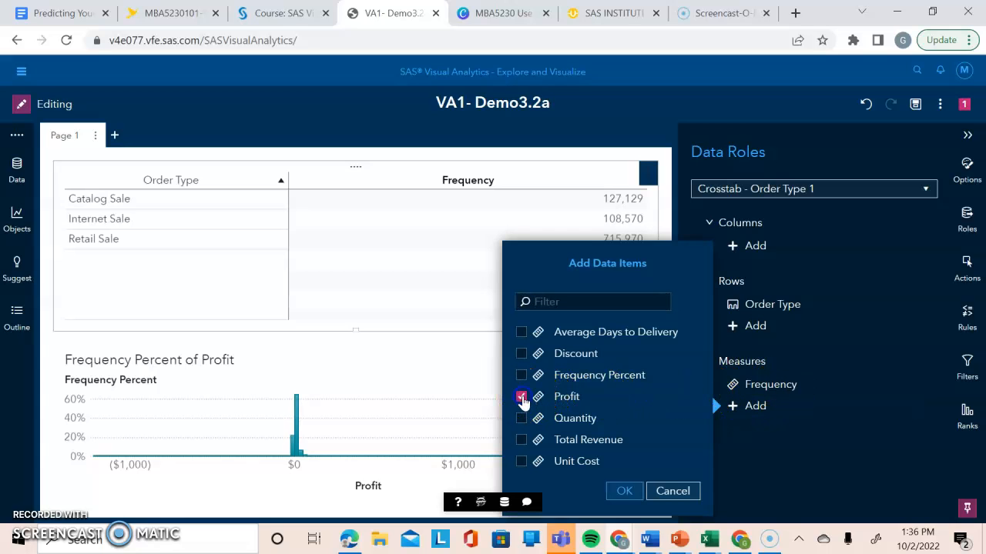
click(627, 495)
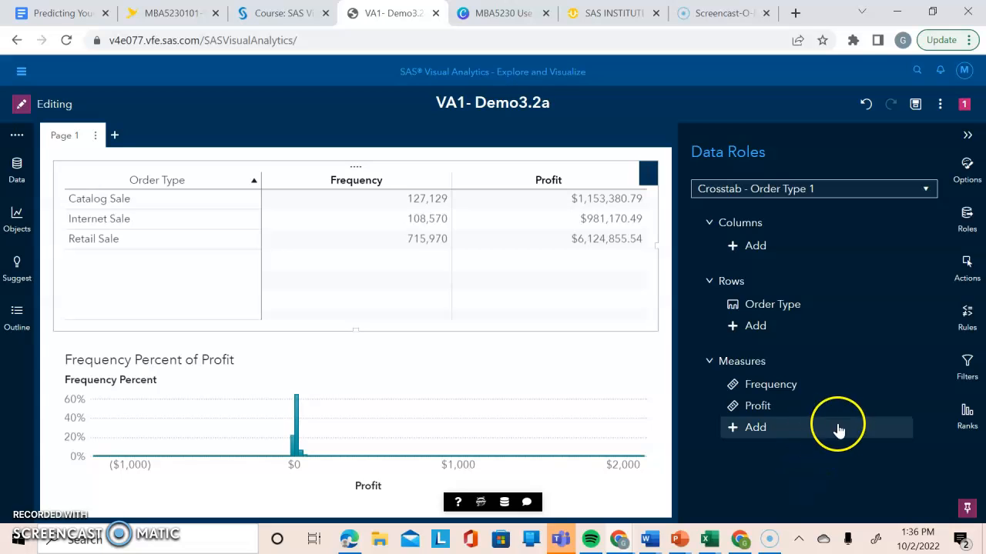
click(760, 391)
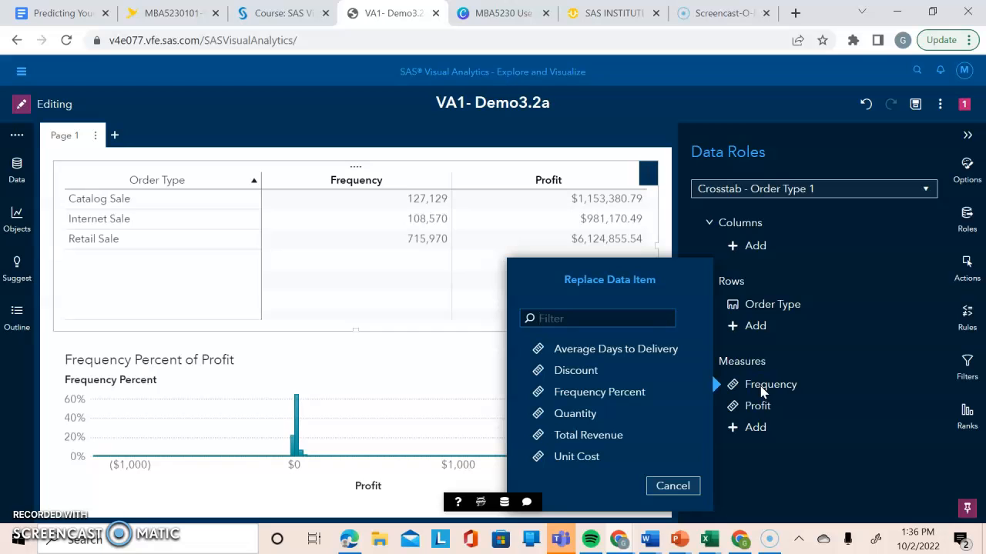
click(676, 485)
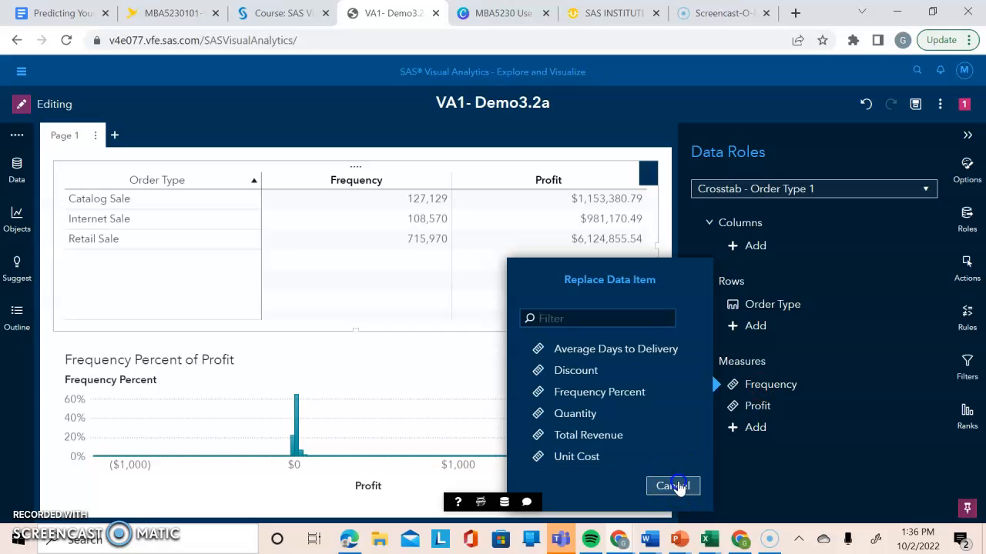
right_click(763, 389)
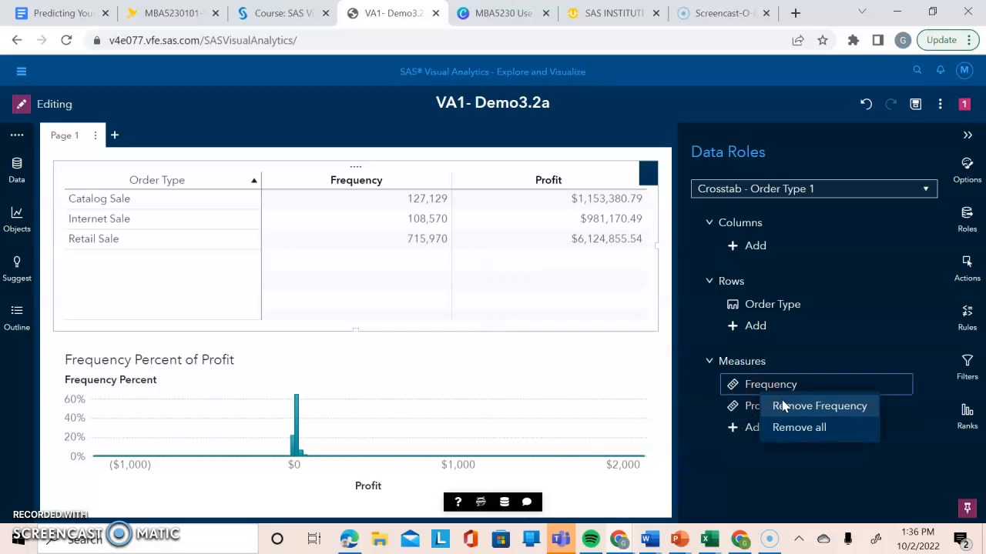
click(782, 407)
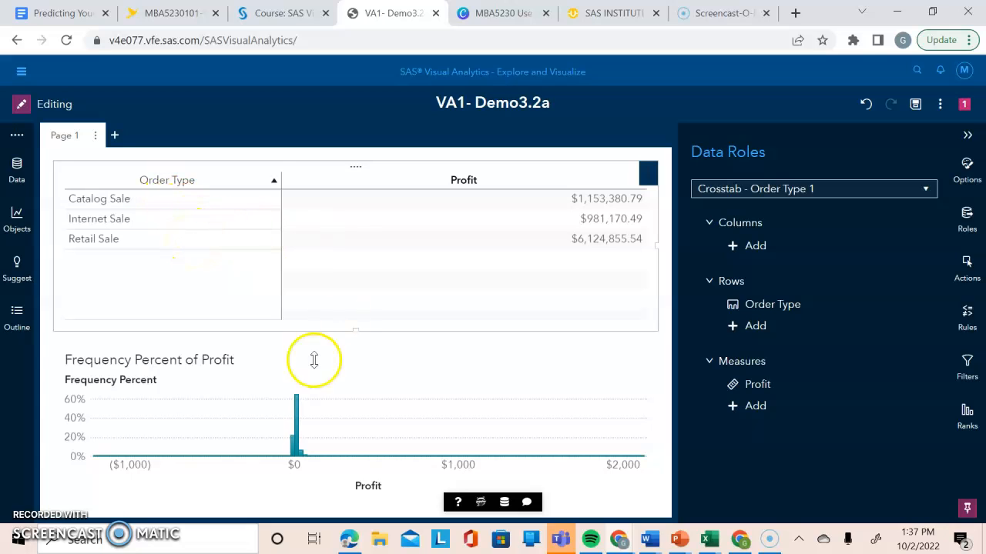
Turn on totals for the Order Type crosstab and set them to Columns only.
click(838, 193)
key(BackSpace)
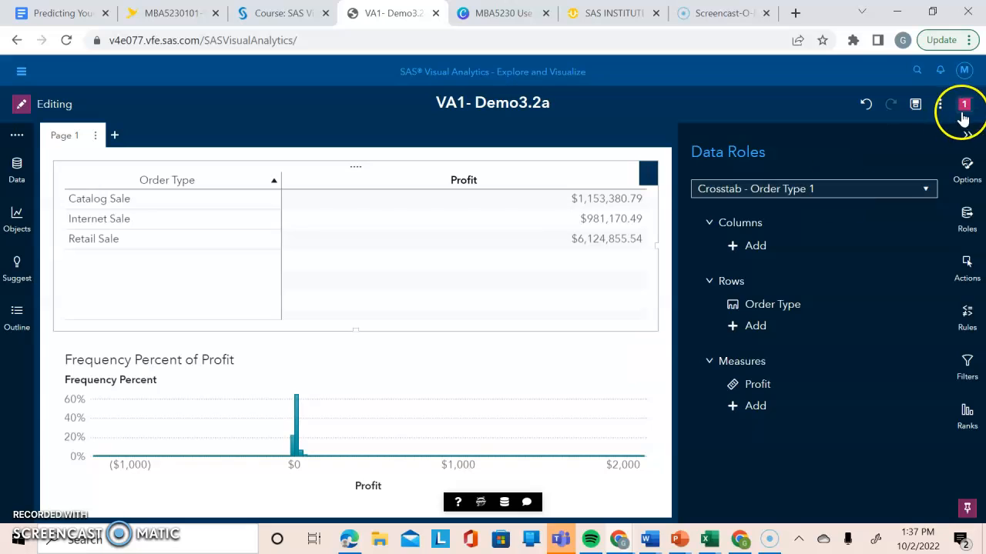
click(967, 137)
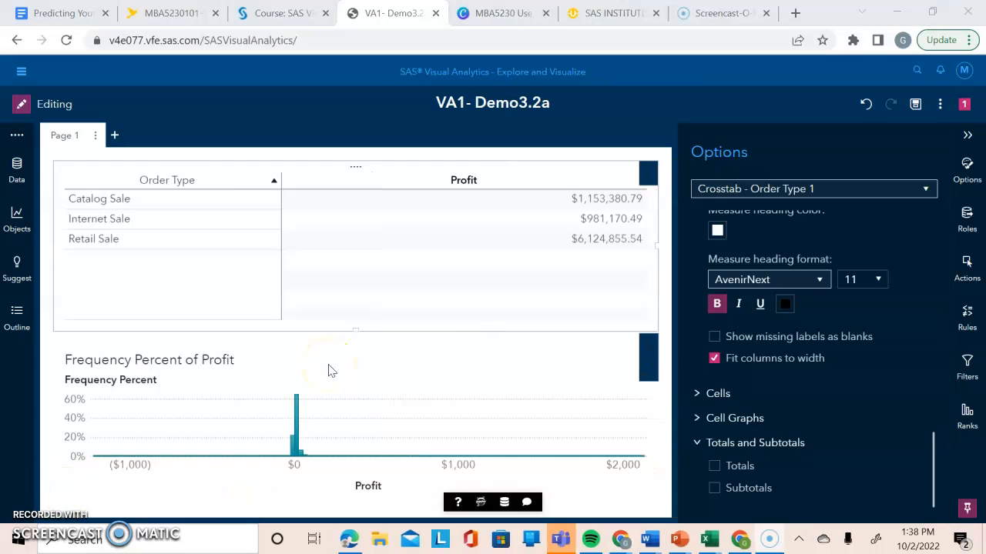
click(713, 467)
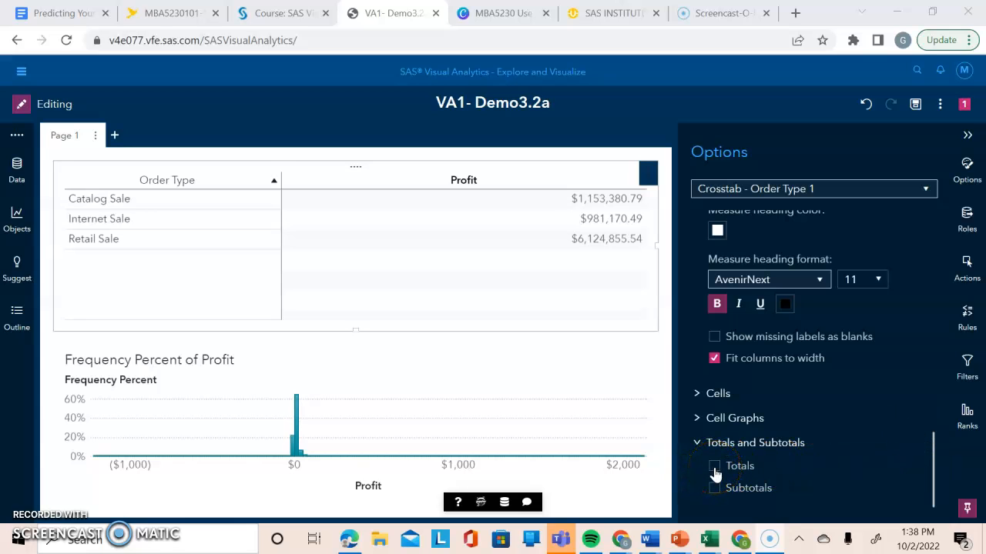
click(867, 466)
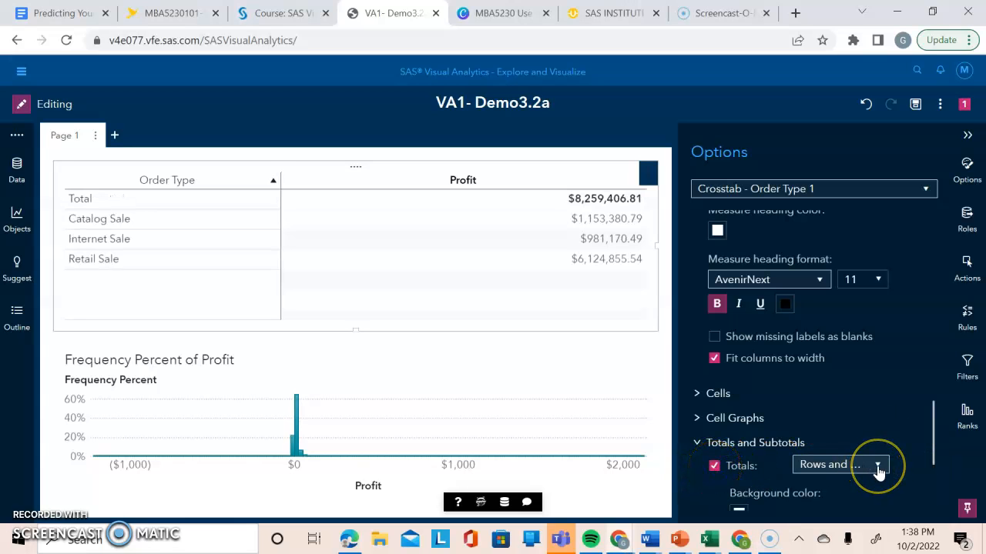
click(878, 468)
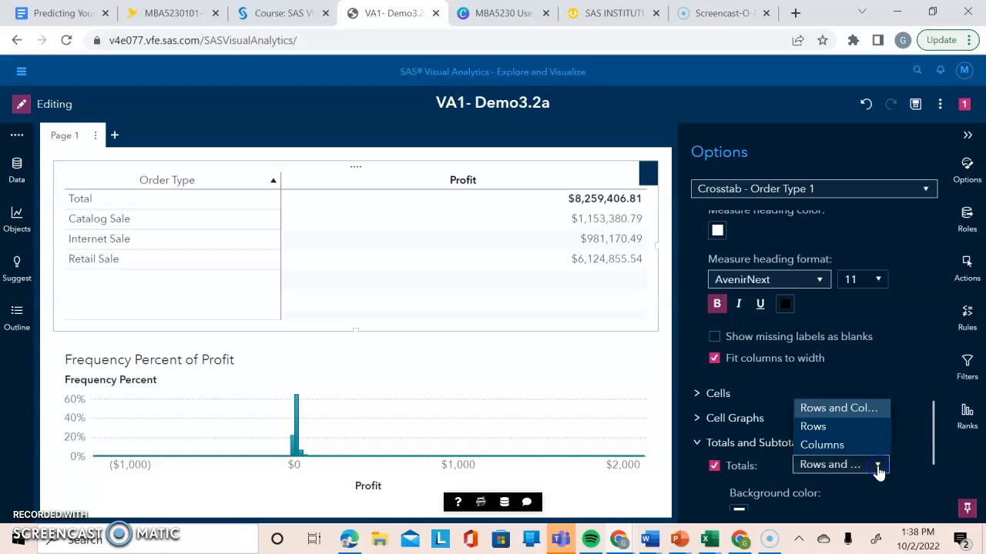
click(837, 447)
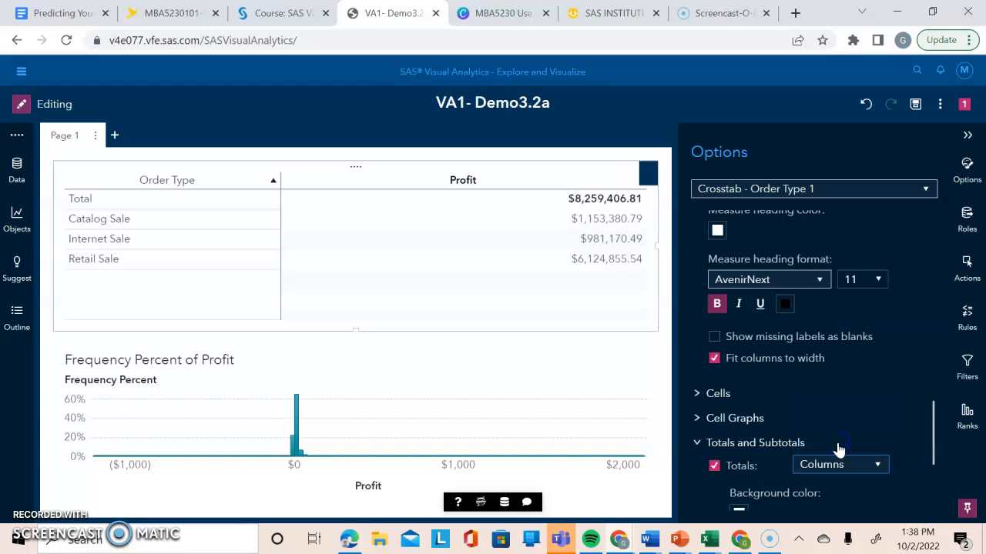
Give the crosstab's totals a light blue background, keeping their text bold, and collapse the object's settings.
drag(935, 432, 925, 495)
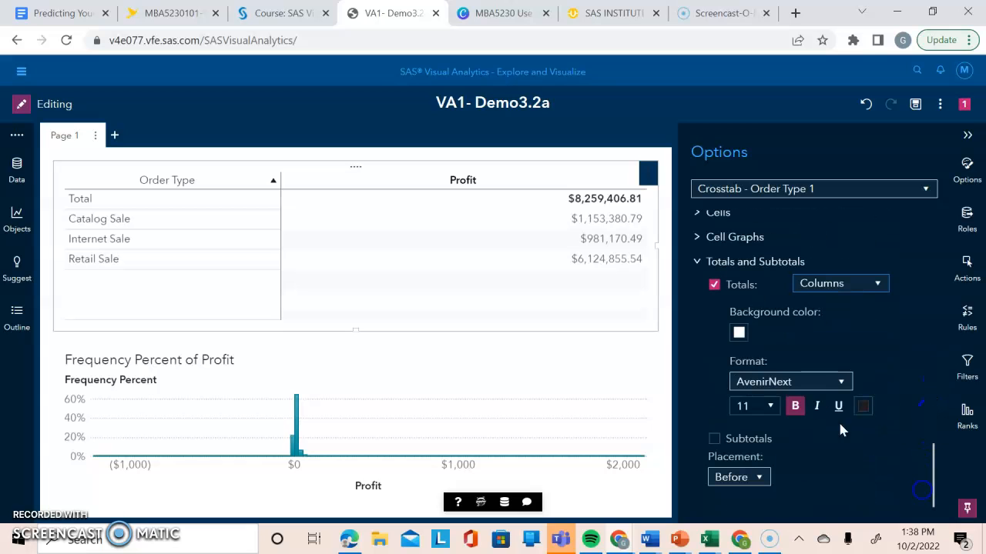
click(738, 332)
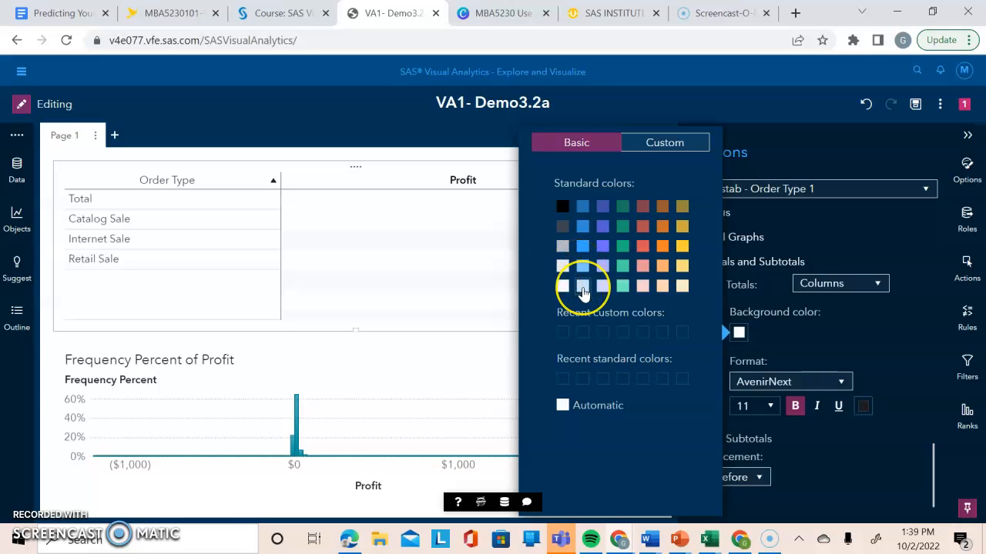
click(583, 288)
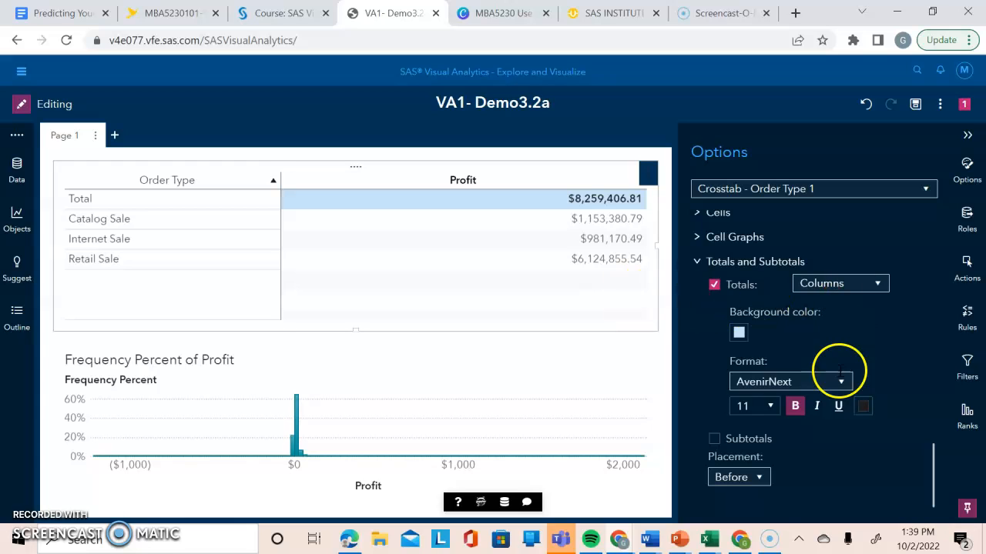
click(796, 408)
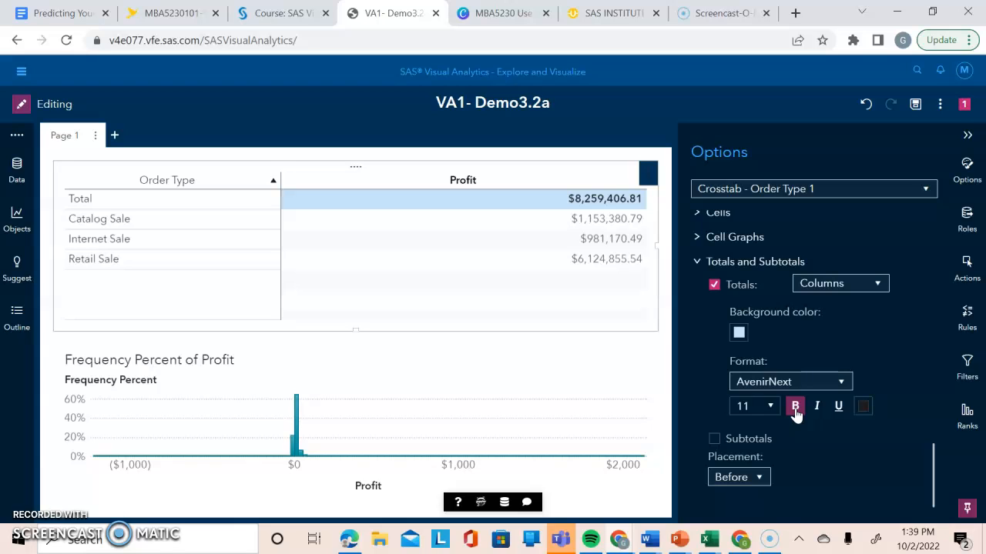
click(967, 135)
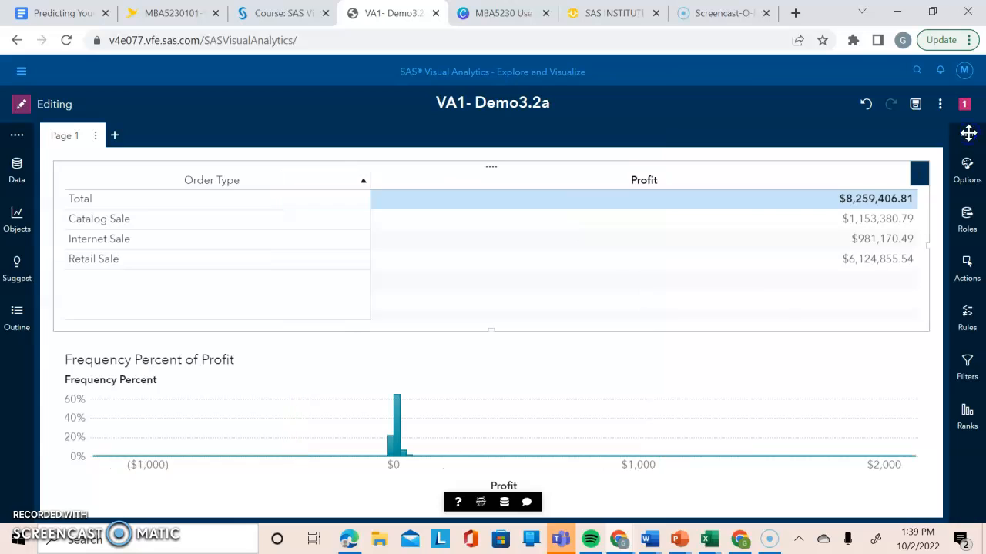
click(408, 362)
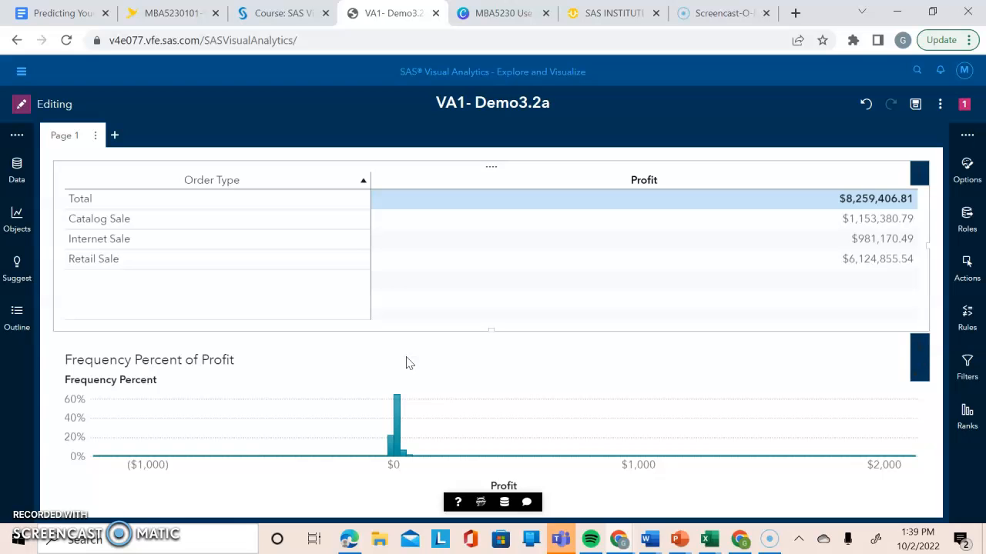
click(43, 364)
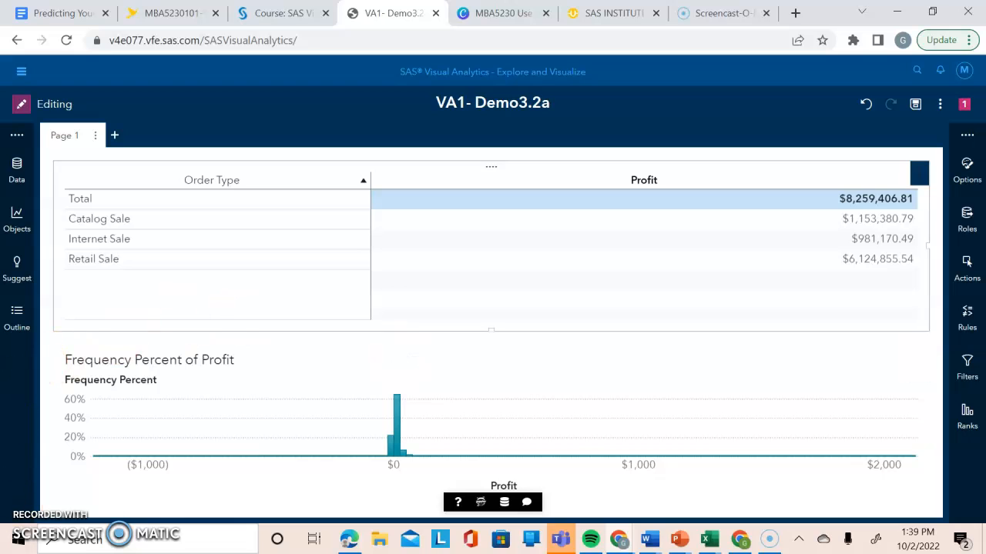